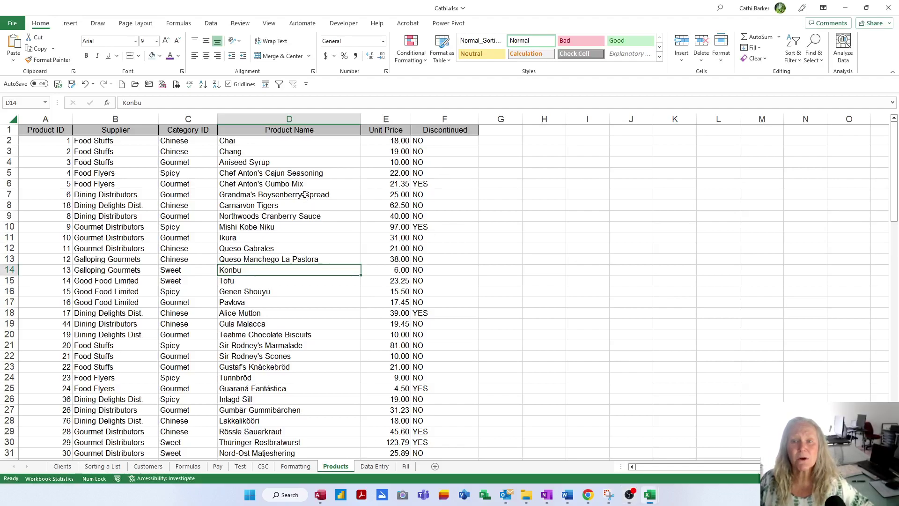
- Switch to the Excel workbook, which shows the Products sheet
{"action": "key", "text": "alt+Tab"}
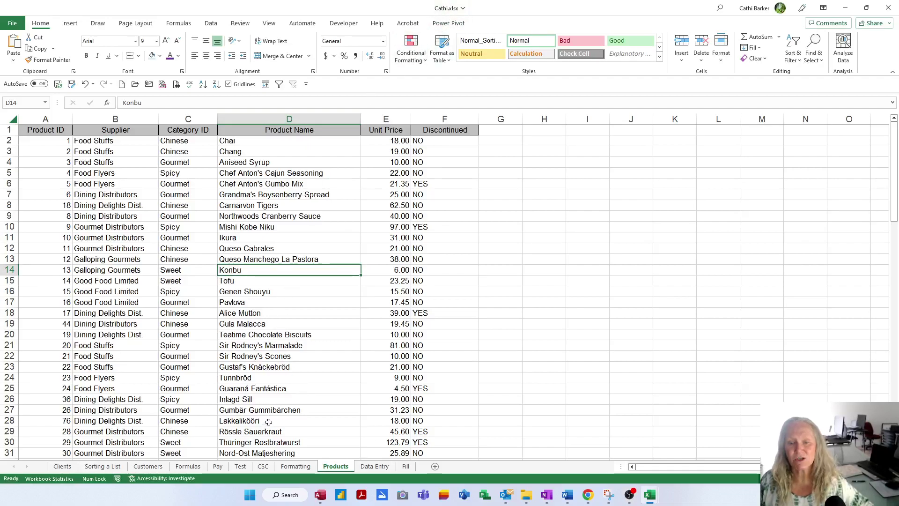
- Open the Formulas sheet and zoom in on the yellow values 10–40
{"action": "left_click", "coordinate": [188, 466]}
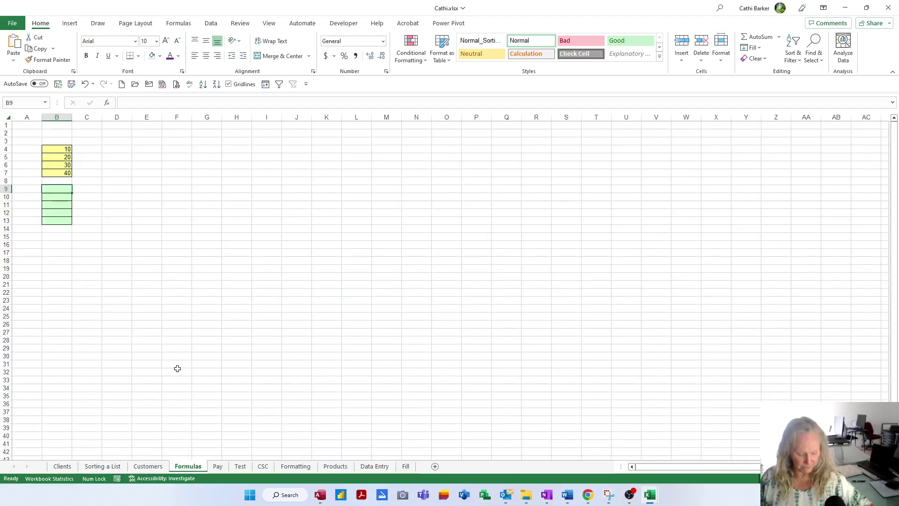
{"action": "scroll", "coordinate": [273, 347], "scroll_direction": "up", "scroll_amount": 5, "text": "ctrl"}
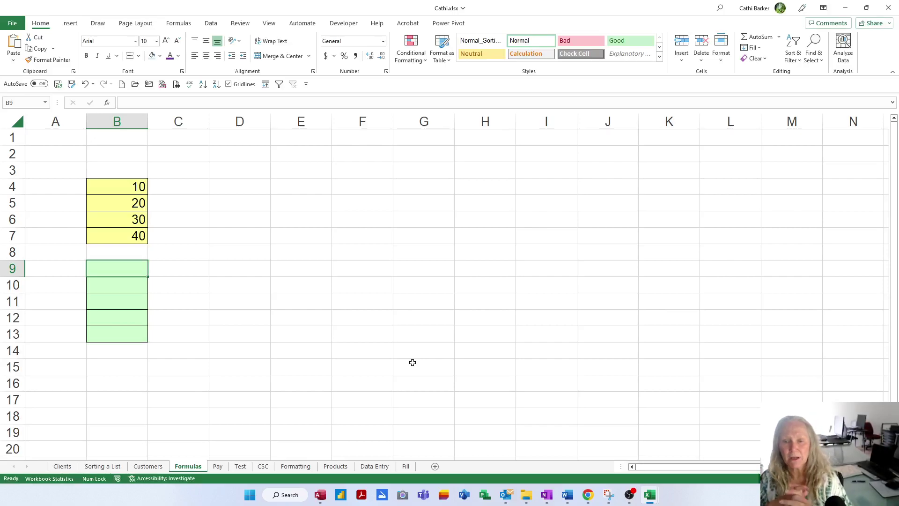
- Enter the Arithmetic heading in D3 and Multiplication with * beside it, autofitting column D
{"action": "left_click", "coordinate": [237, 169]}
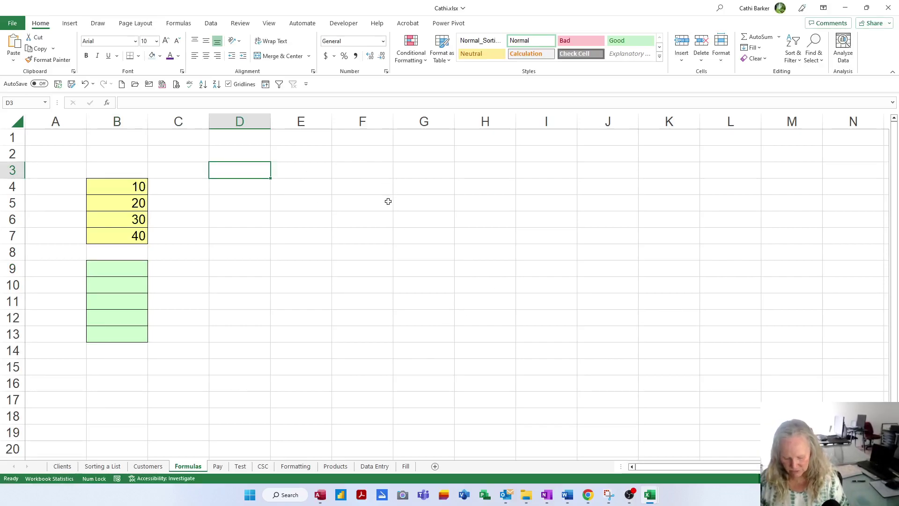
{"action": "type", "text": "Arithmetic"}
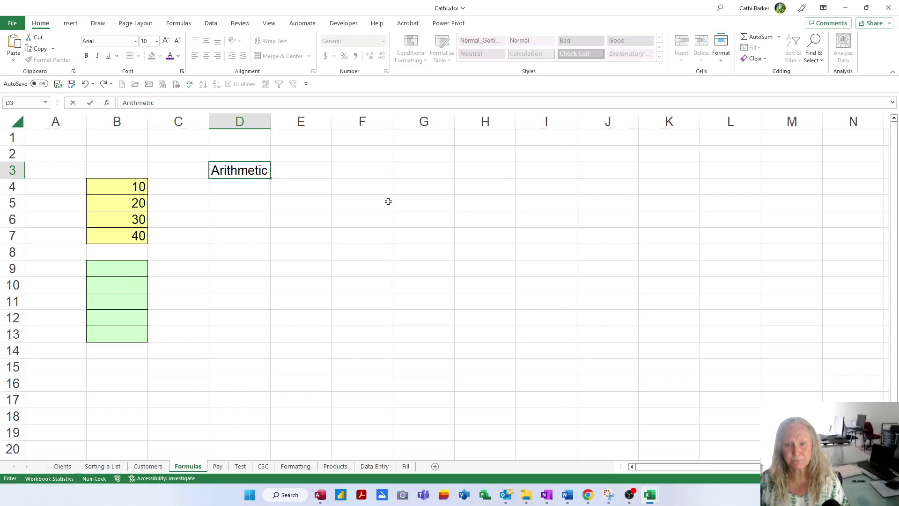
{"action": "key", "text": "Return"}
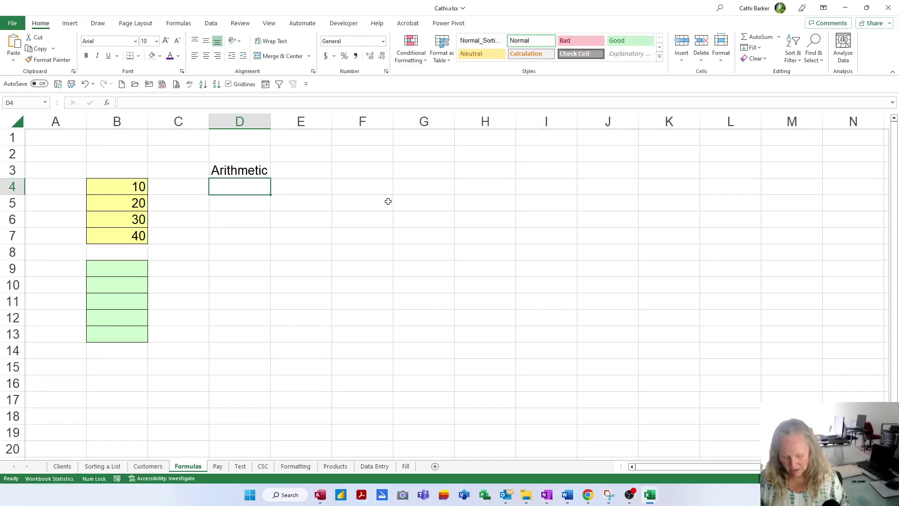
{"action": "type", "text": "Mupl"}
{"action": "key", "text": "BackSpace"}
{"action": "key", "text": "BackSpace"}
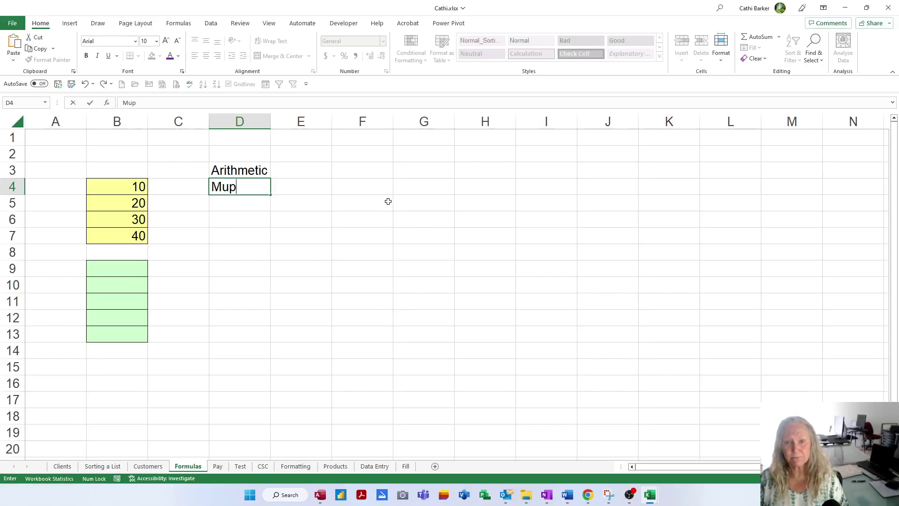
{"action": "type", "text": "ltiplication"}
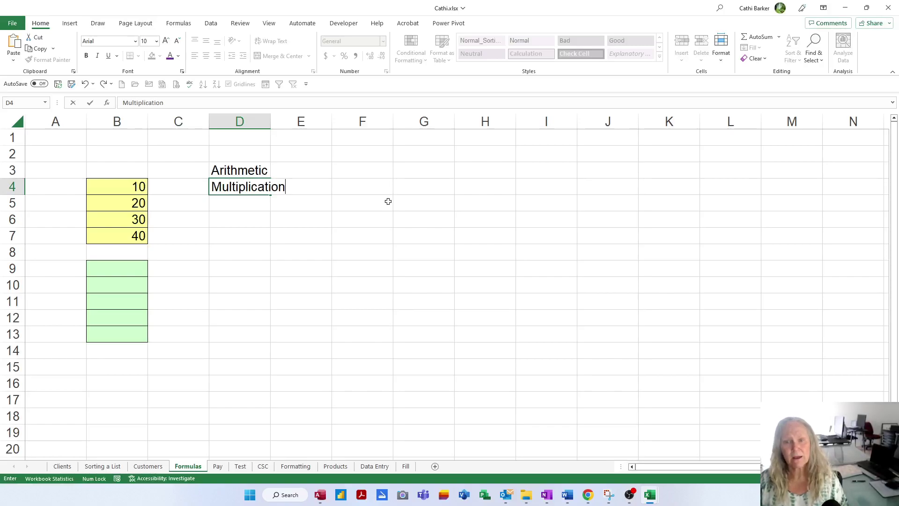
{"action": "key", "text": "Tab"}
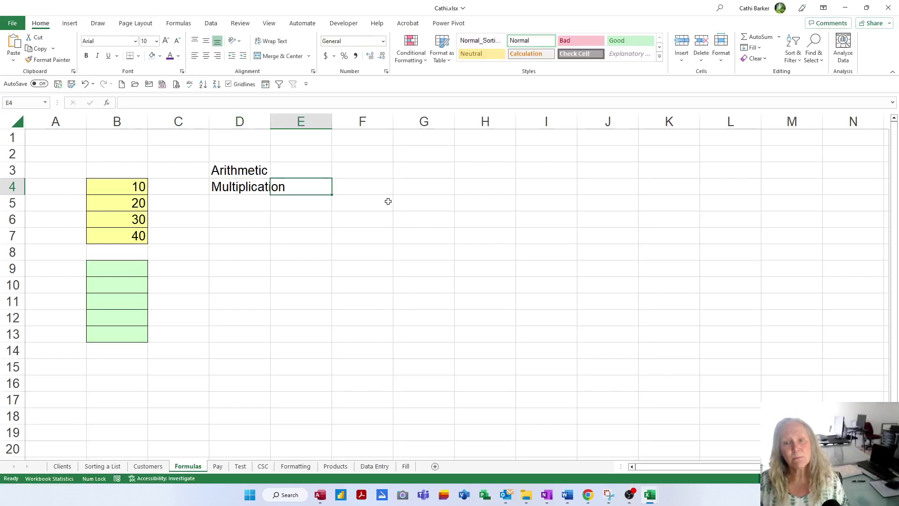
{"action": "double_click", "coordinate": [270, 121]}
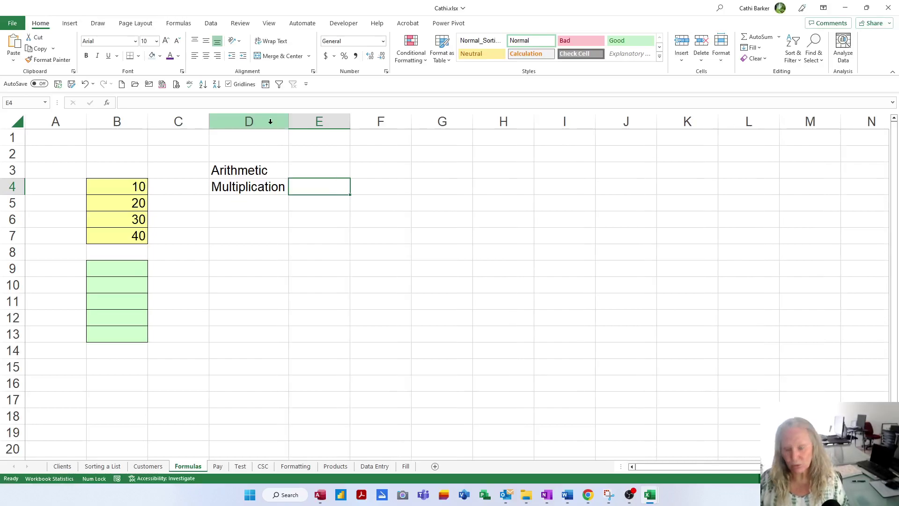
{"action": "type", "text": "*"}
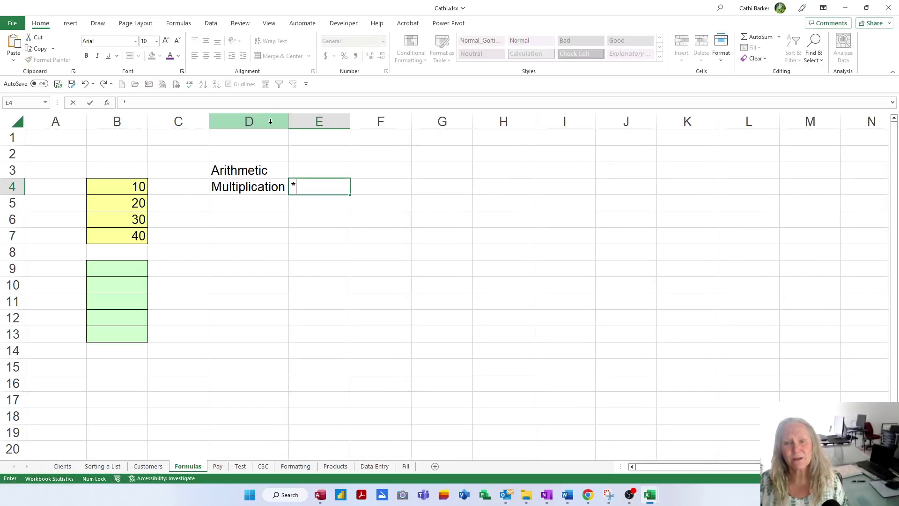
{"action": "key", "text": "Return"}
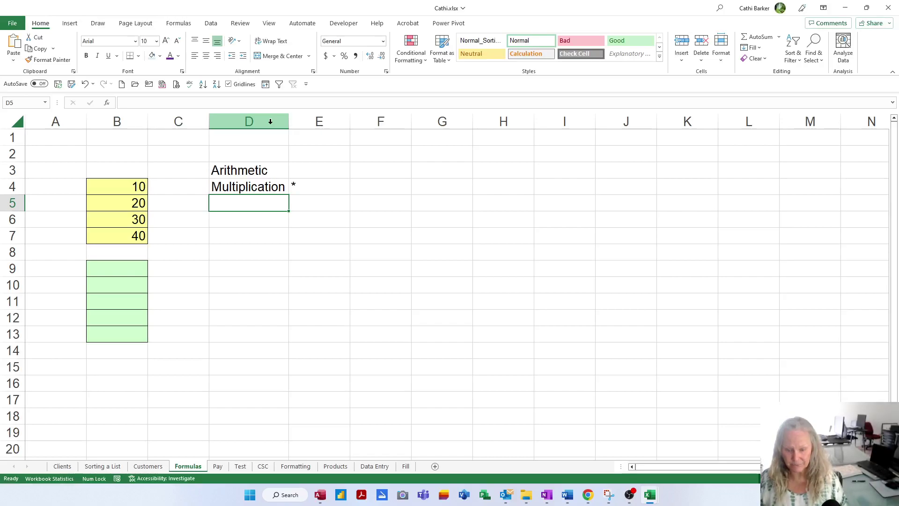
- Add Addition, Subtraction and Division in D5:D7 with +, - and / beside them
{"action": "type", "text": "Addition"}
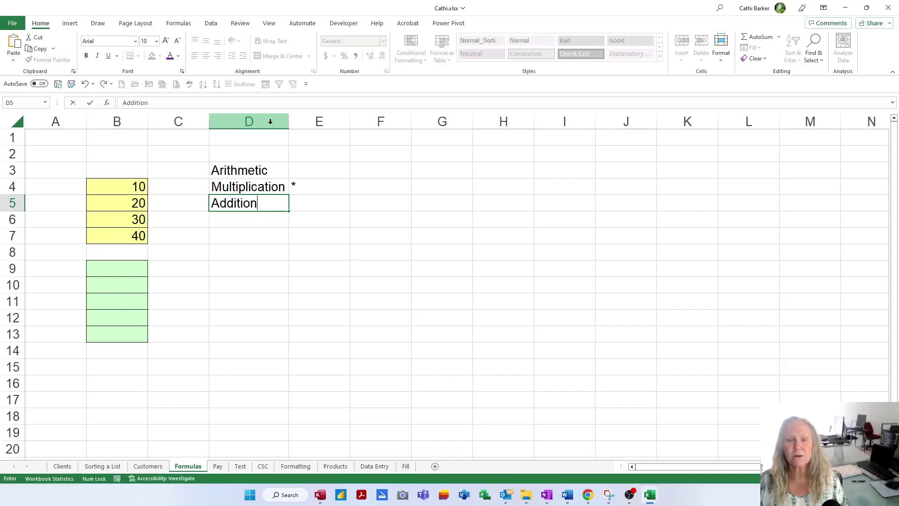
{"action": "key", "text": "Tab"}
{"action": "type", "text": "+"}
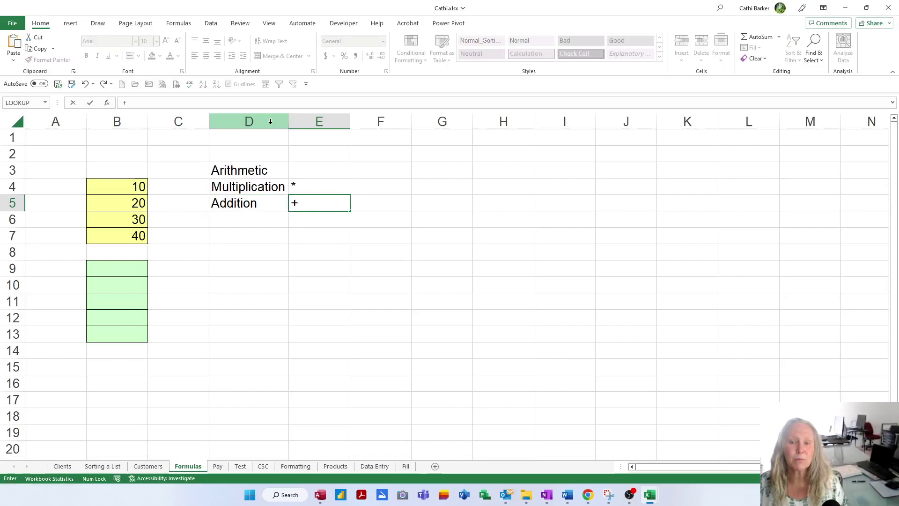
{"action": "key", "text": "Return"}
{"action": "key", "text": "Left"}
{"action": "type", "text": "S"}
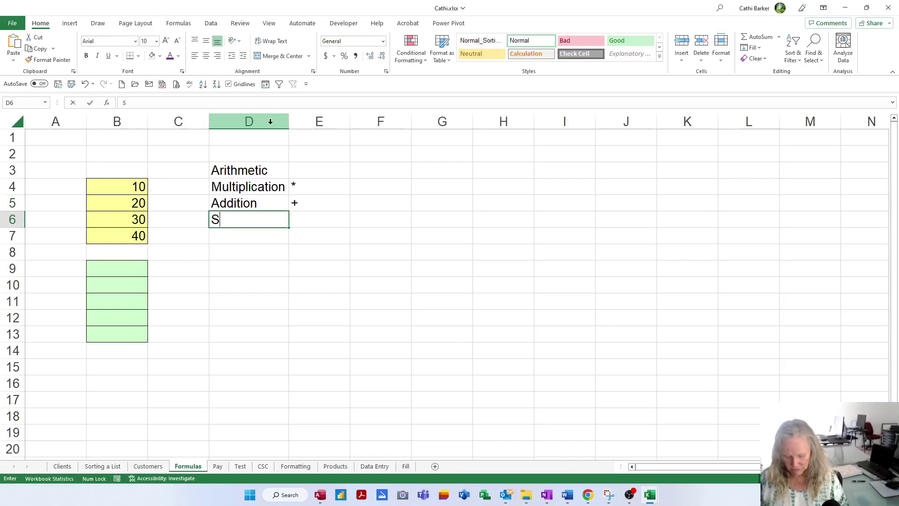
{"action": "type", "text": "ubtraction"}
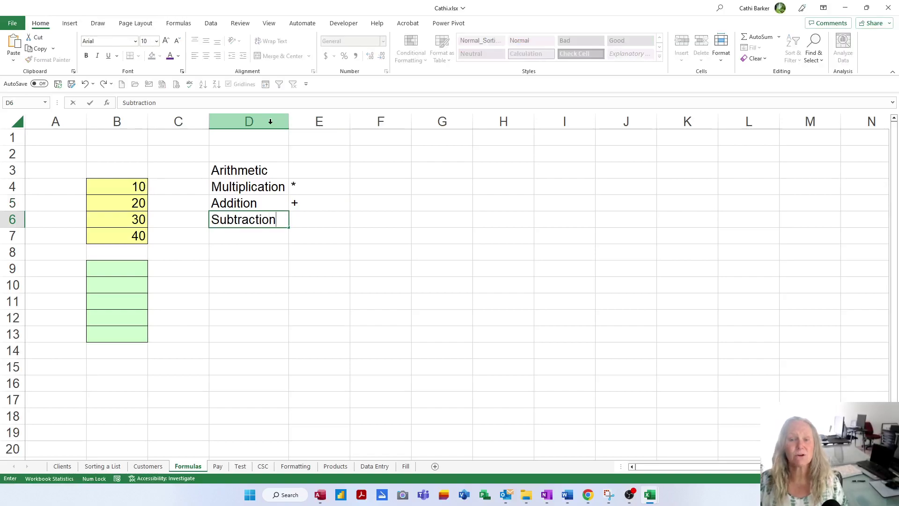
{"action": "key", "text": "Tab"}
{"action": "type", "text": "-"}
{"action": "key", "text": "Return"}
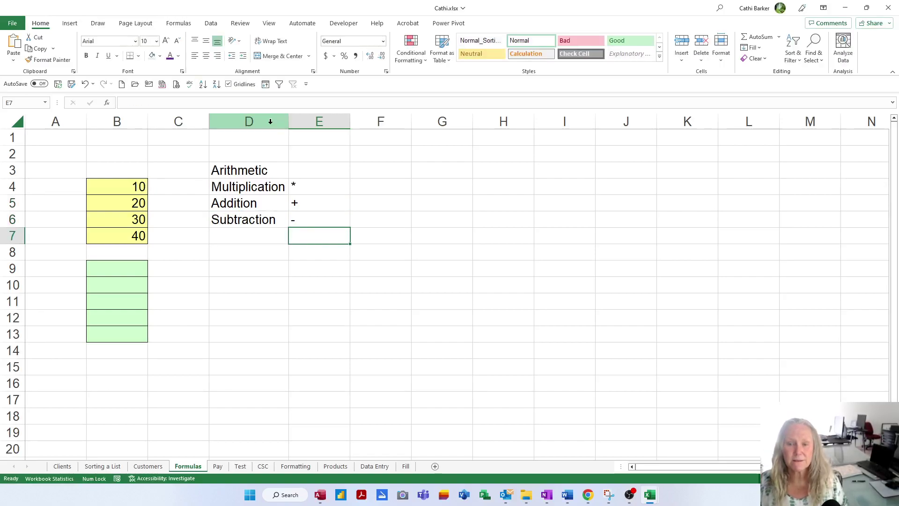
{"action": "key", "text": "Left"}
{"action": "type", "text": "Division"}
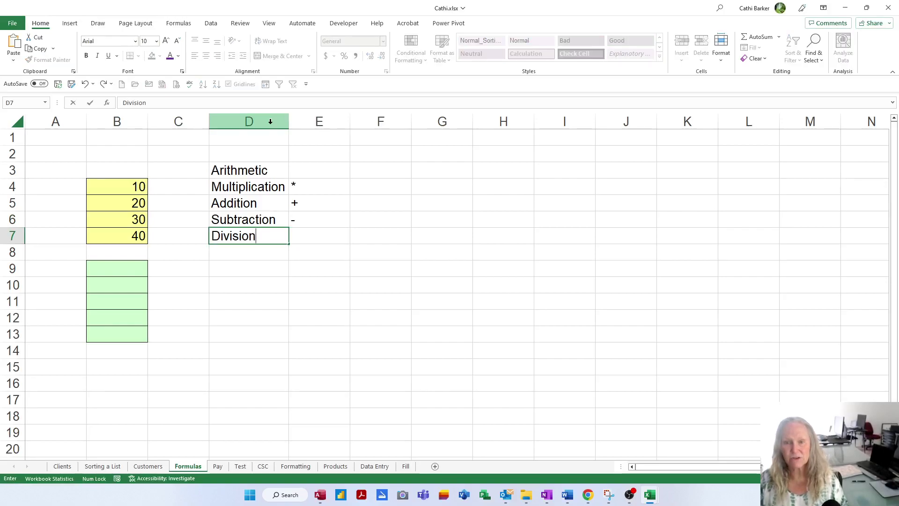
{"action": "key", "text": "Tab"}
{"action": "type", "text": "'/"}
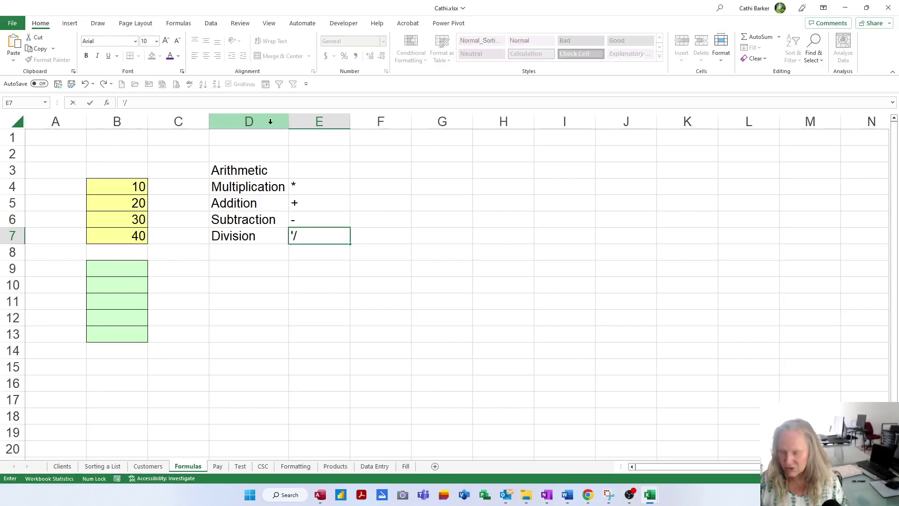
{"action": "key", "text": "Return"}
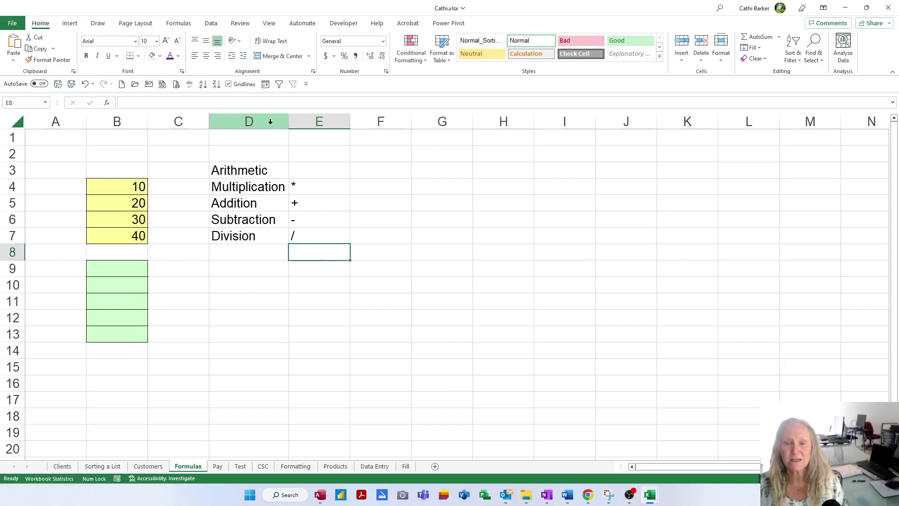
{"action": "key", "text": "Up"}
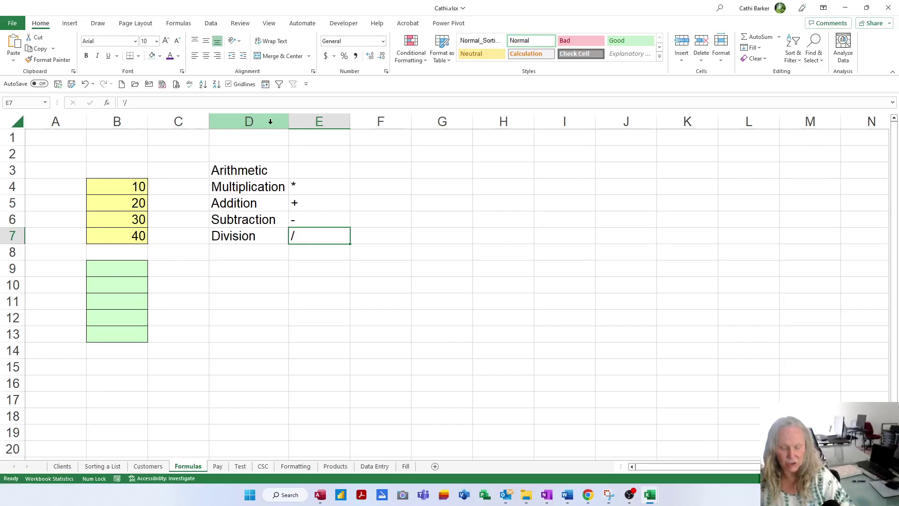
- Enter the formula =B4+B5 in B9 so it shows 30
{"action": "left_click", "coordinate": [134, 268]}
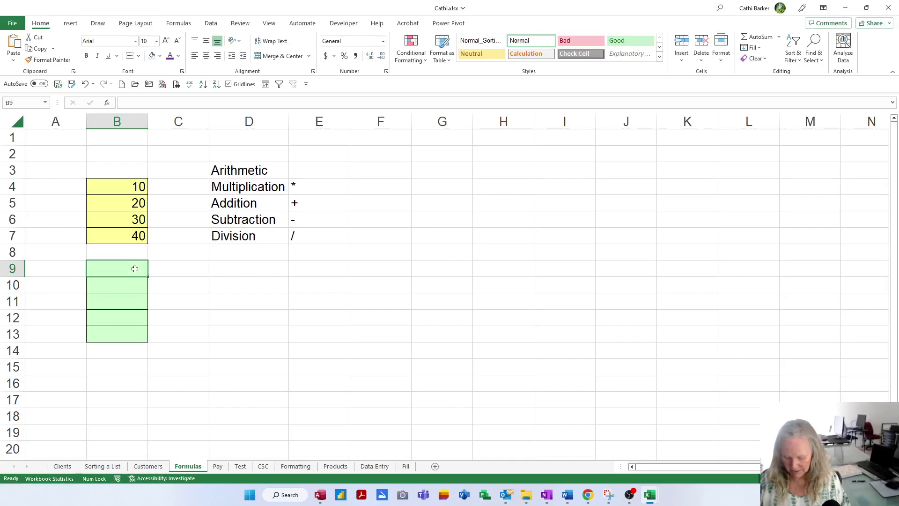
{"action": "type", "text": "="}
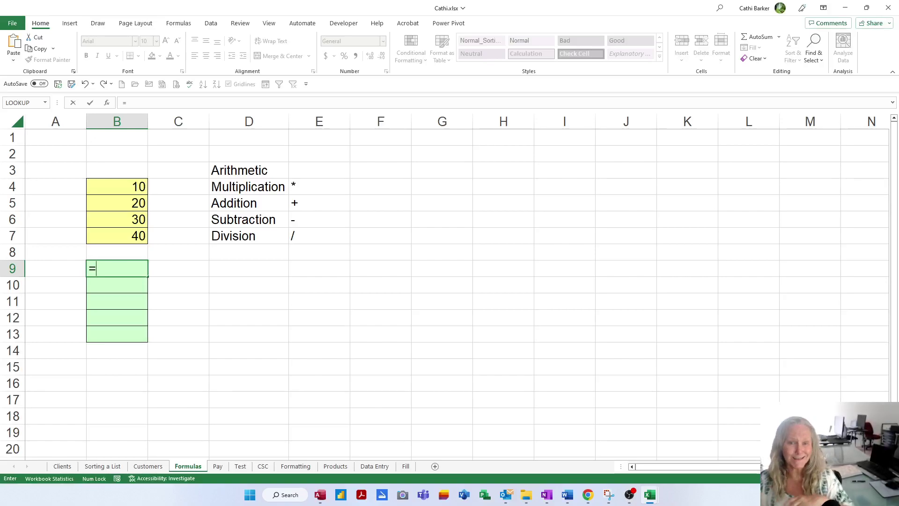
{"action": "left_click", "coordinate": [139, 190]}
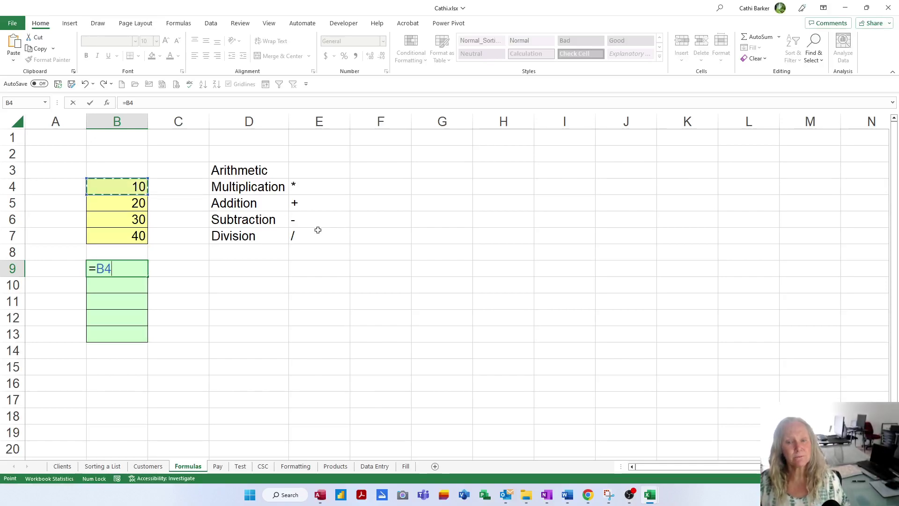
{"action": "type", "text": "+"}
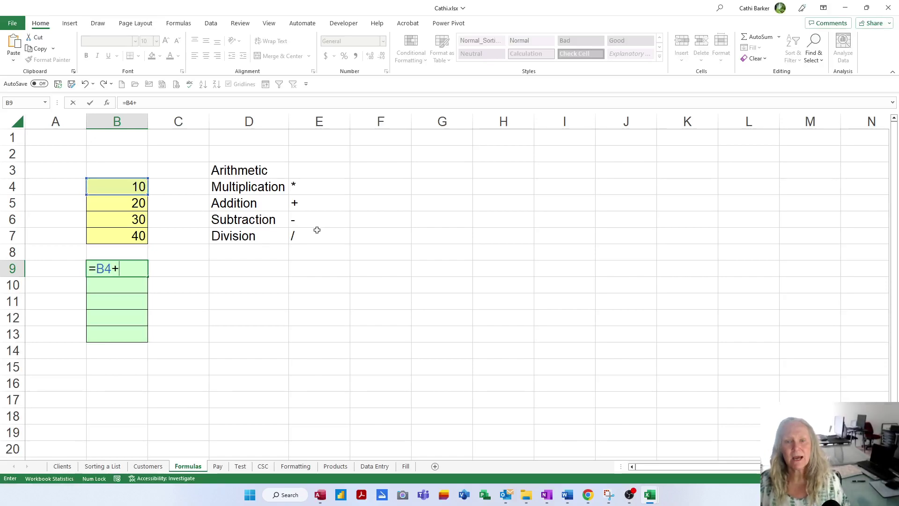
{"action": "left_click", "coordinate": [136, 204]}
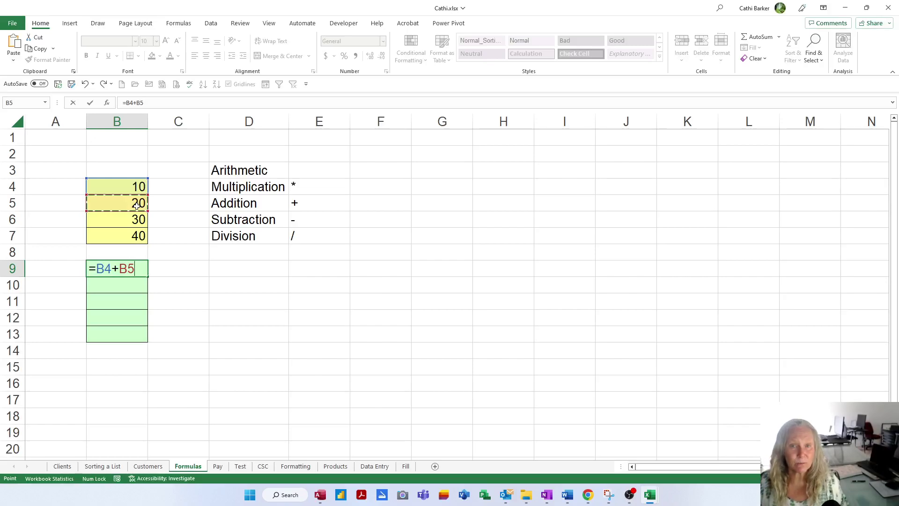
{"action": "key", "text": "Return"}
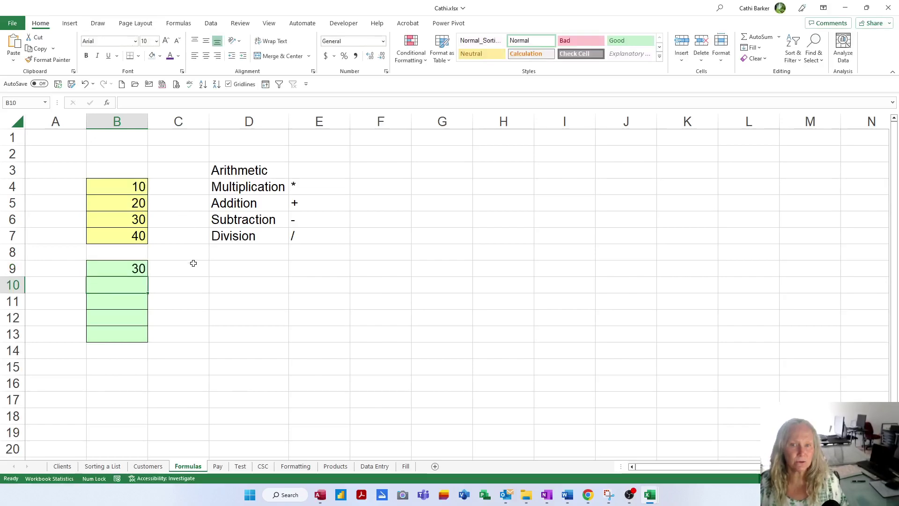
{"action": "left_click", "coordinate": [135, 269]}
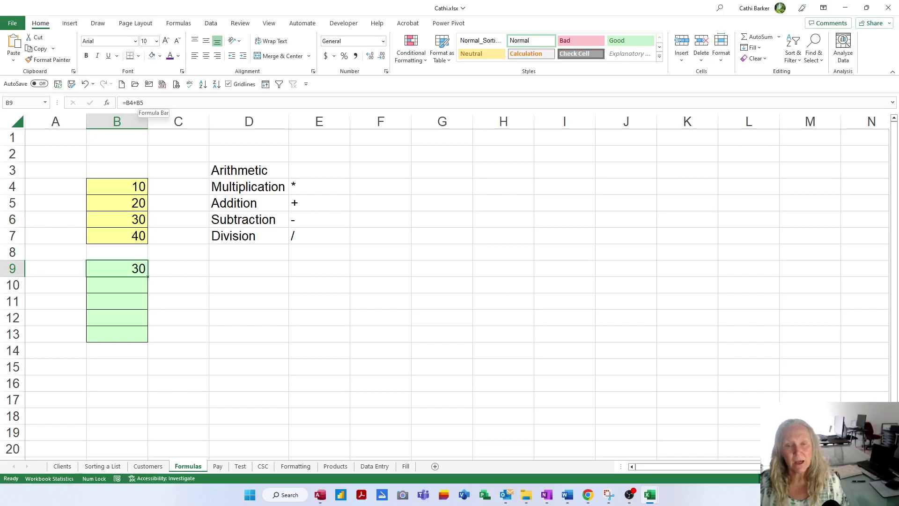
{"action": "double_click", "coordinate": [136, 269]}
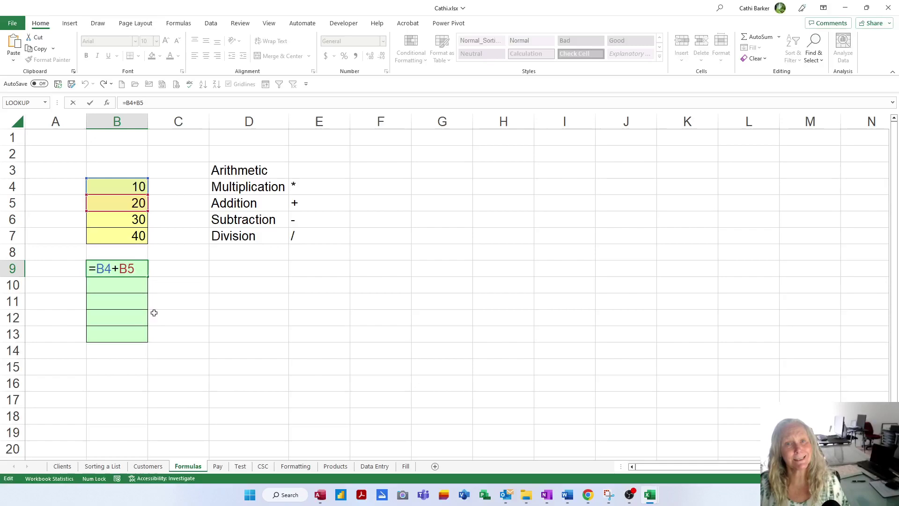
{"action": "key", "text": "ctrl+Return"}
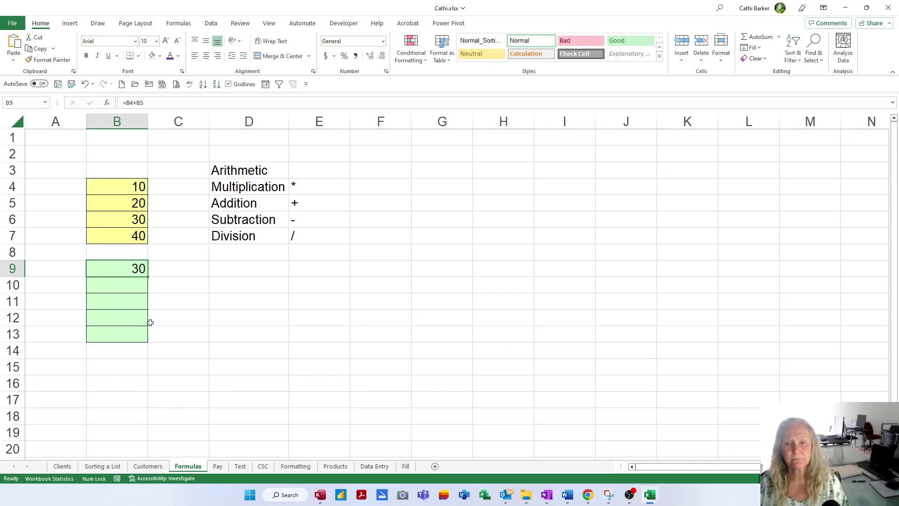
- Enter =B4*B5 in B10 to show 200, then review the formula without changes
{"action": "left_click", "coordinate": [137, 286]}
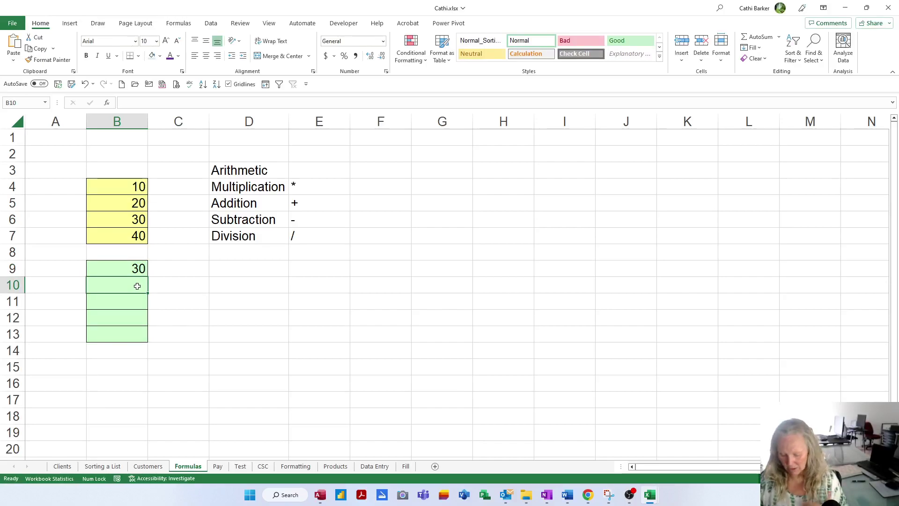
{"action": "type", "text": "="}
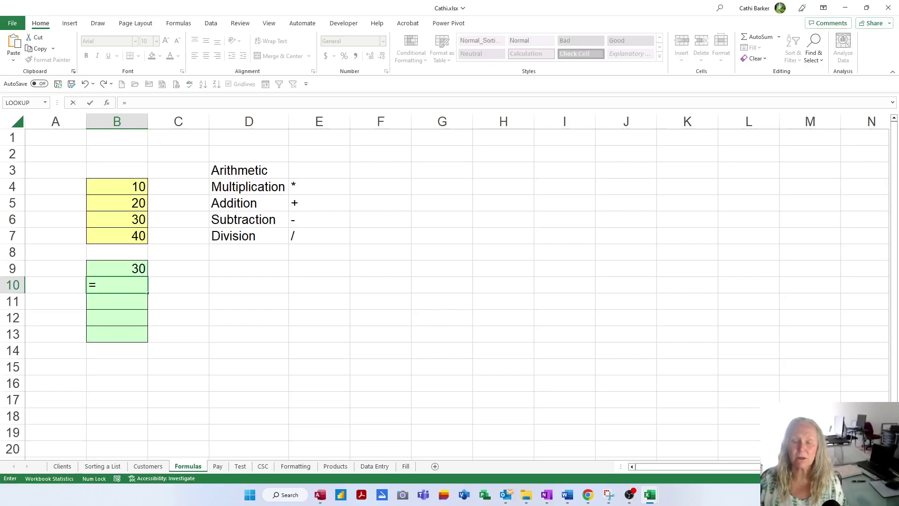
{"action": "left_click", "coordinate": [126, 186]}
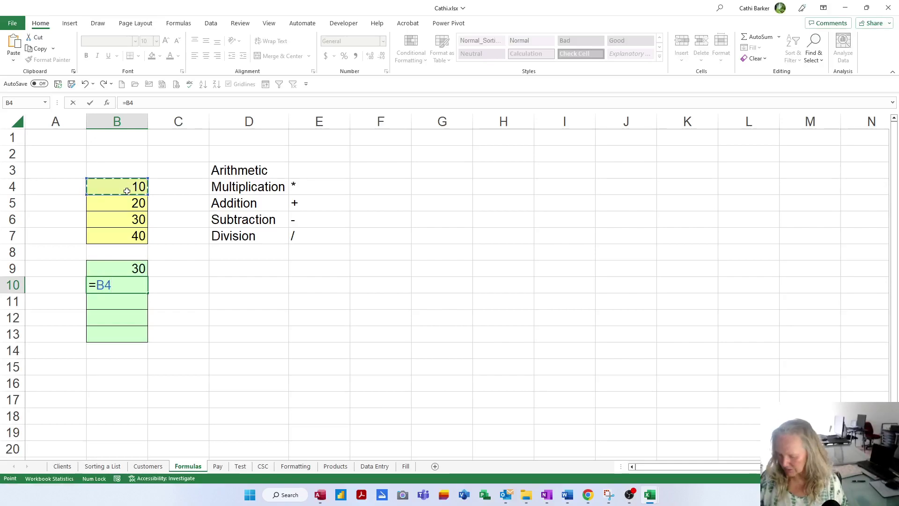
{"action": "type", "text": "*"}
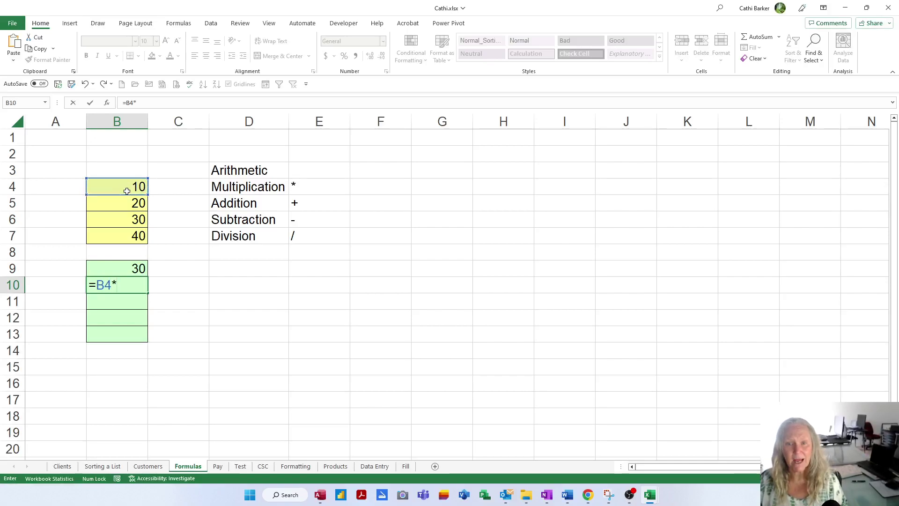
{"action": "left_click", "coordinate": [126, 201]}
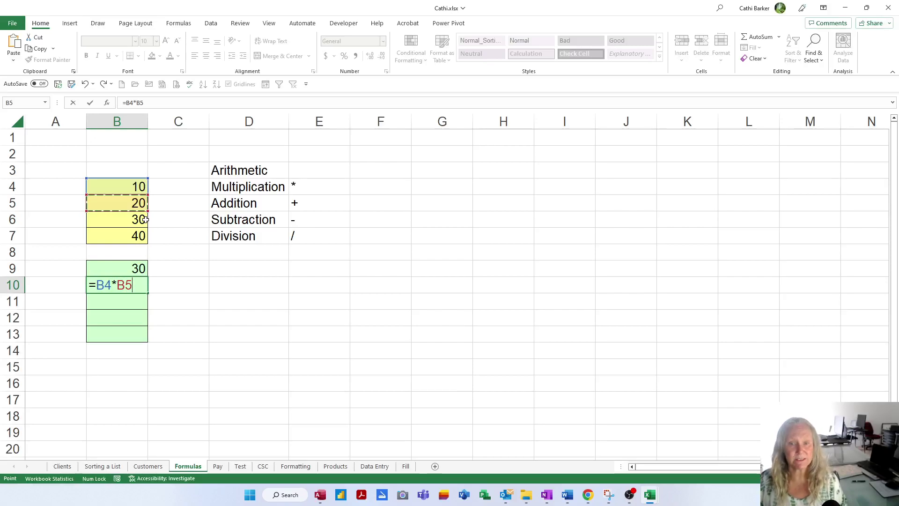
{"action": "key", "text": "Return"}
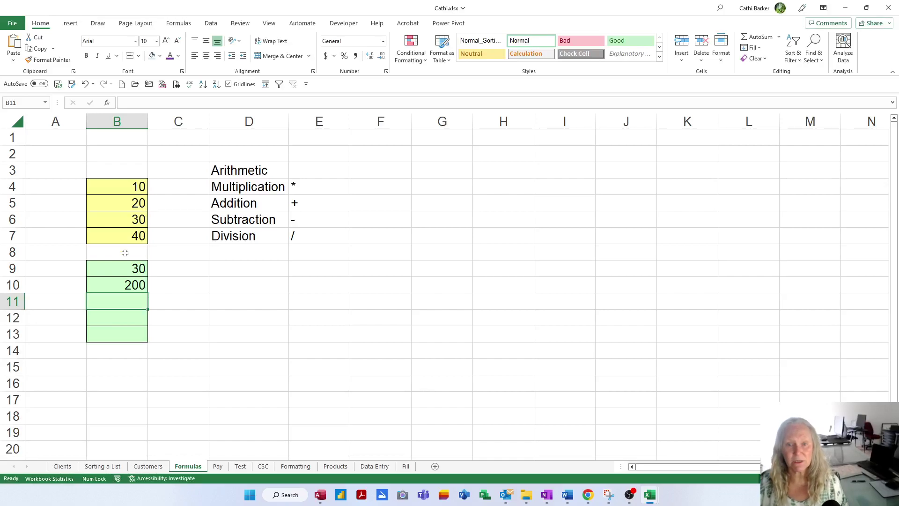
{"action": "double_click", "coordinate": [124, 284]}
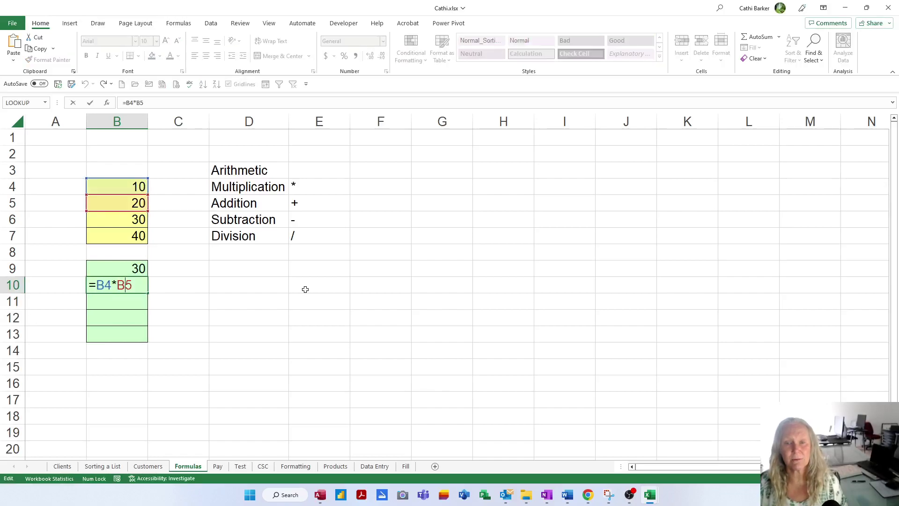
{"action": "key", "text": "Escape"}
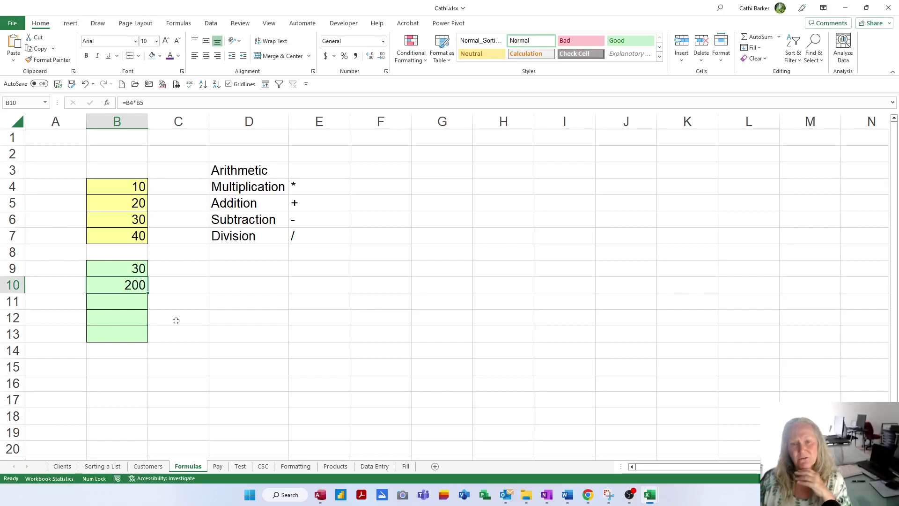
{"action": "left_click", "coordinate": [133, 192]}
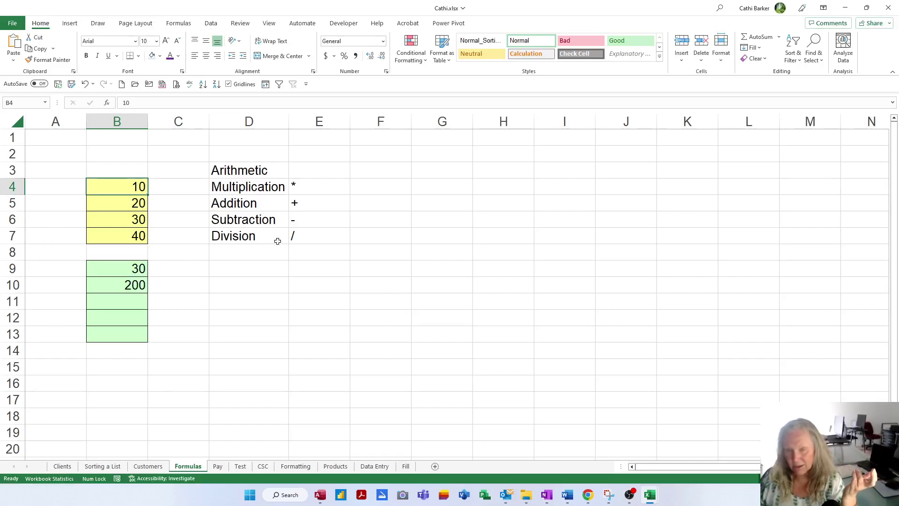
{"action": "type", "text": "15"}
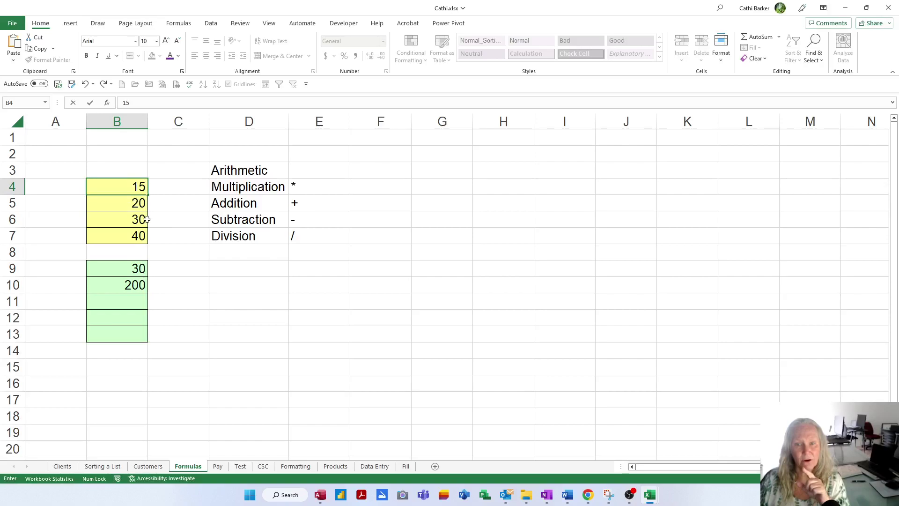
{"action": "key", "text": "Return"}
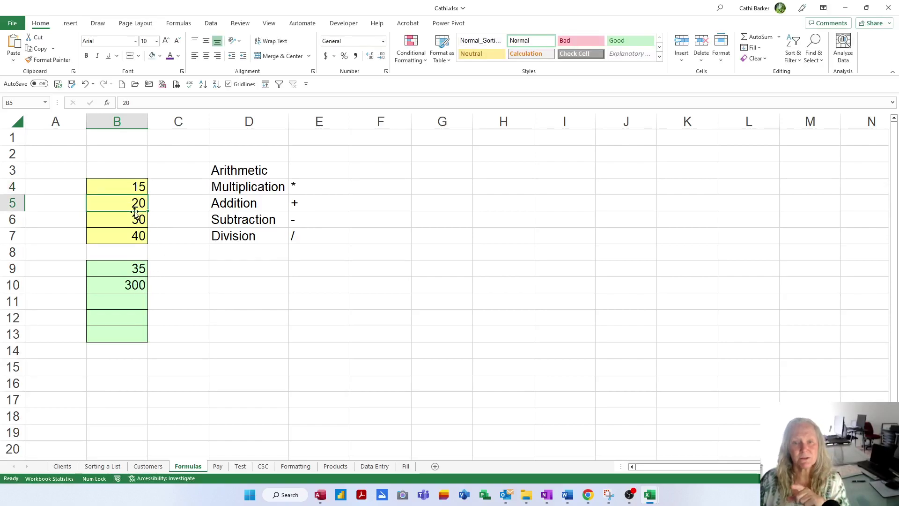
{"action": "left_click", "coordinate": [131, 190]}
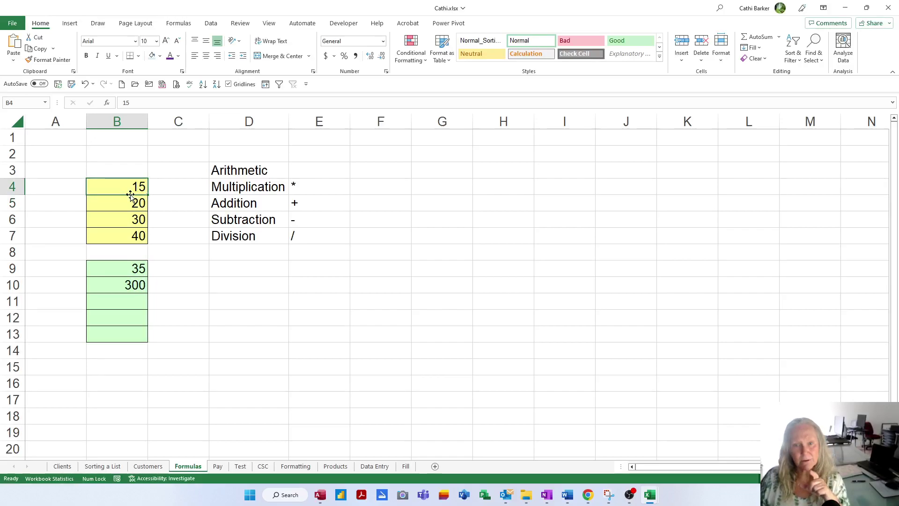
{"action": "type", "text": "10"}
{"action": "key", "text": "Return"}
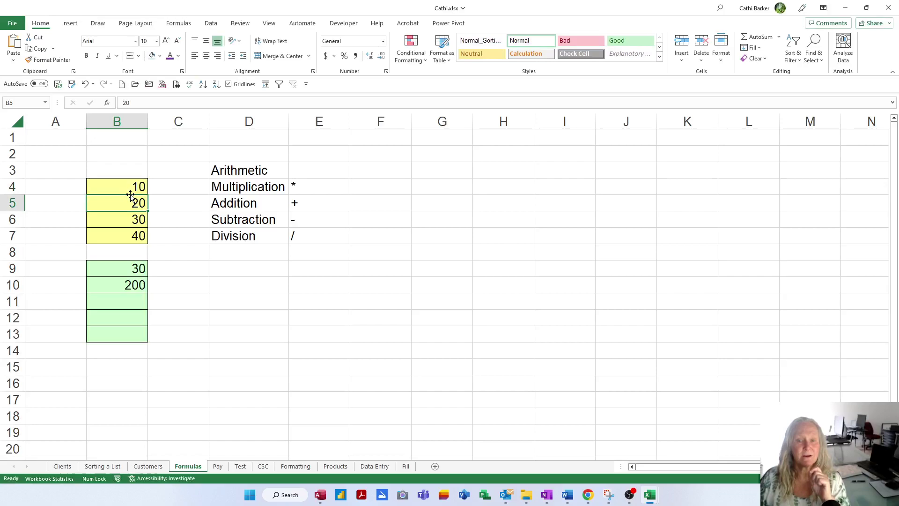
{"action": "left_click", "coordinate": [135, 187]}
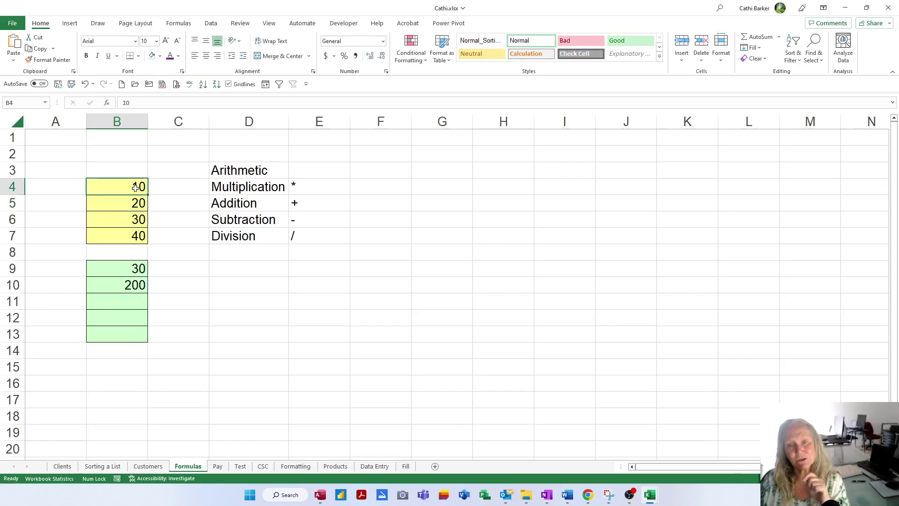
- Enter =B4-B5 in B11, giving -10
{"action": "left_click", "coordinate": [137, 303]}
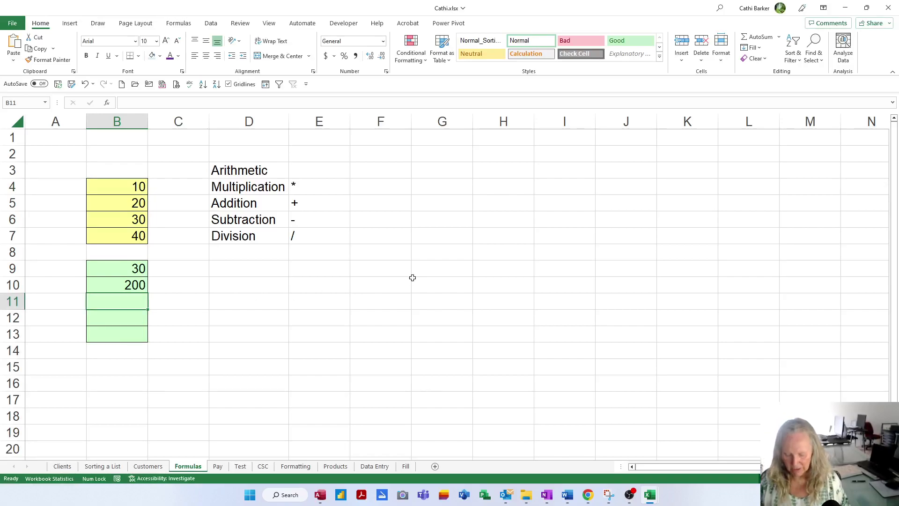
{"action": "type", "text": "="}
{"action": "left_click", "coordinate": [130, 190]}
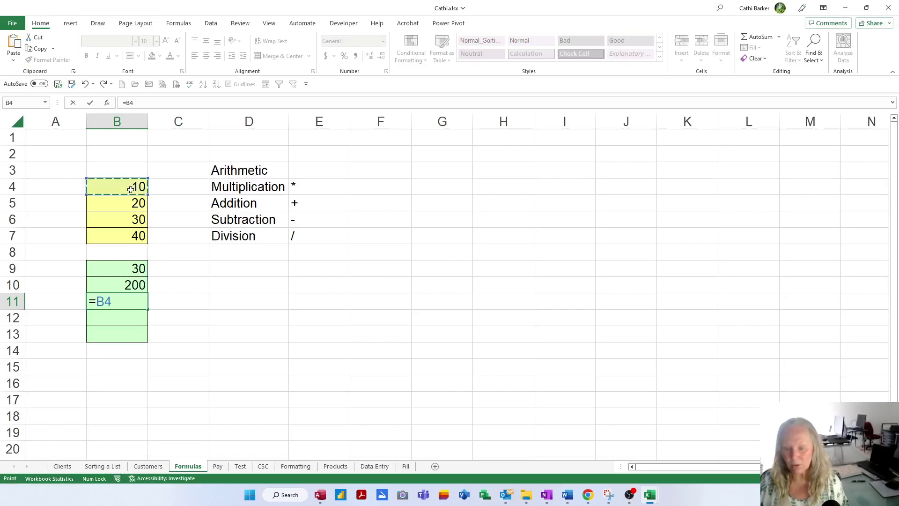
{"action": "type", "text": "-"}
{"action": "left_click", "coordinate": [131, 202]}
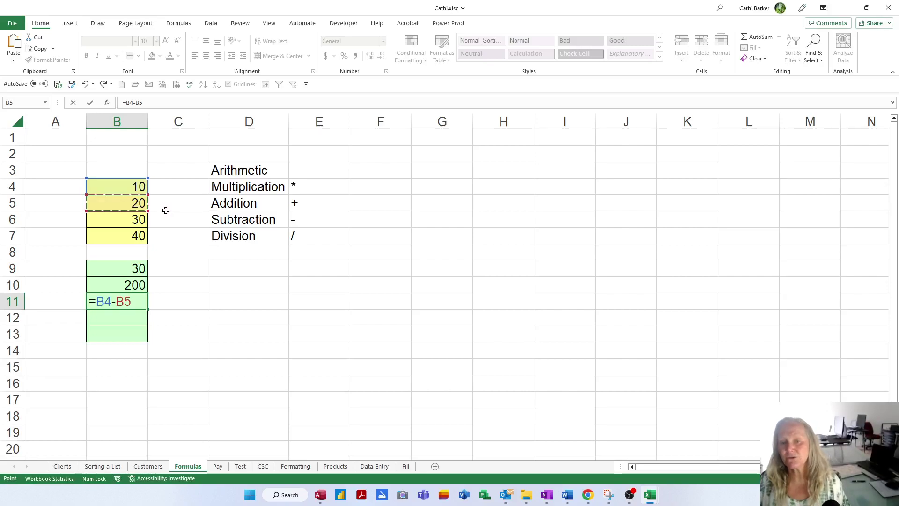
{"action": "key", "text": "Return"}
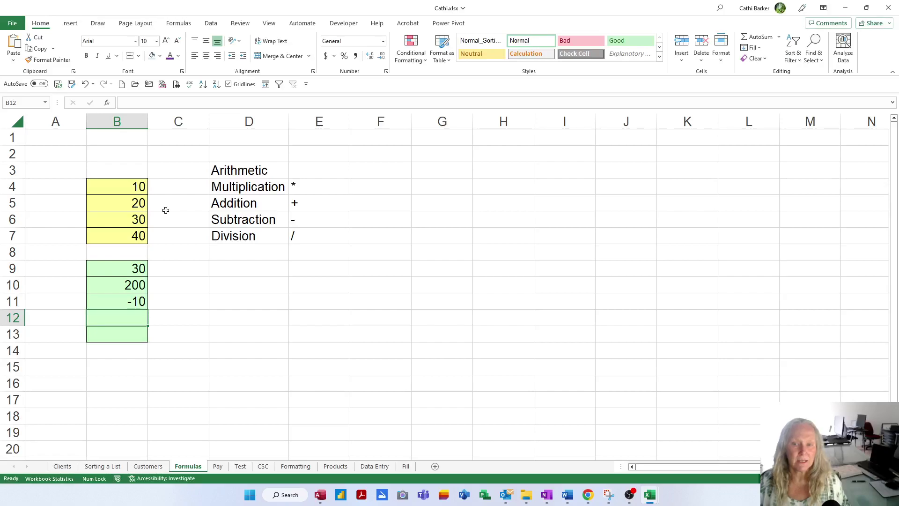
- Enter =B4/B5 in B12, giving 0.5
{"action": "type", "text": "="}
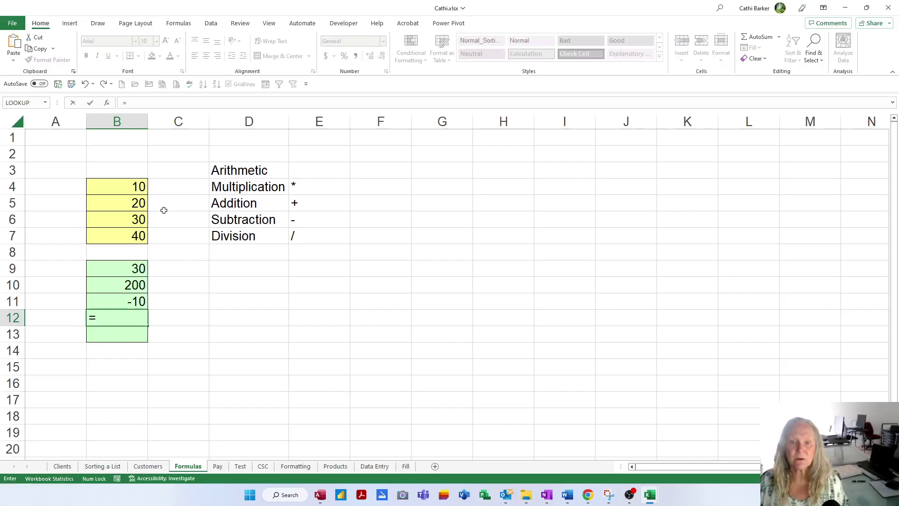
{"action": "left_click", "coordinate": [141, 188]}
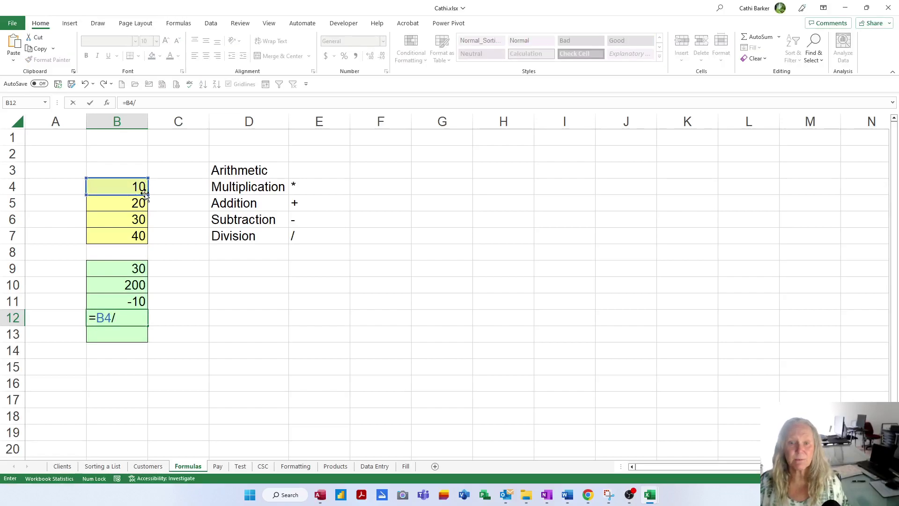
{"action": "type", "text": "/"}
{"action": "left_click", "coordinate": [139, 205]}
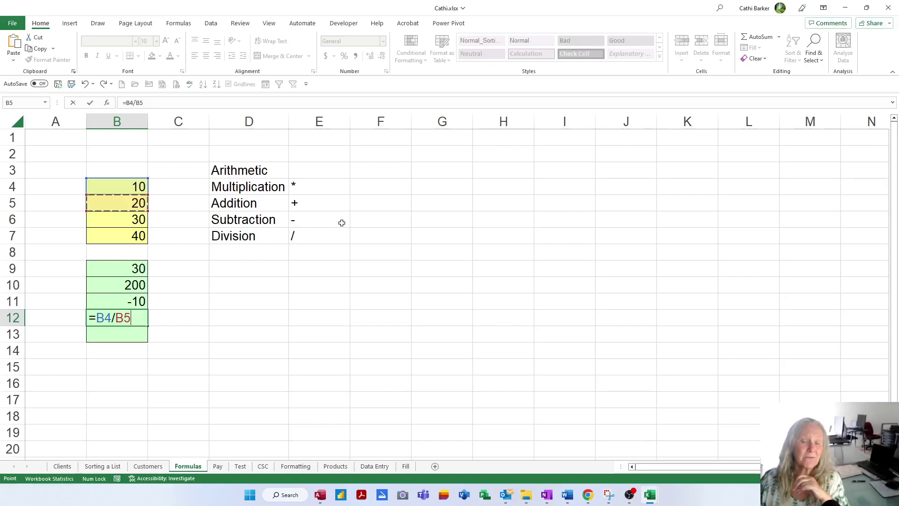
{"action": "key", "text": "Return"}
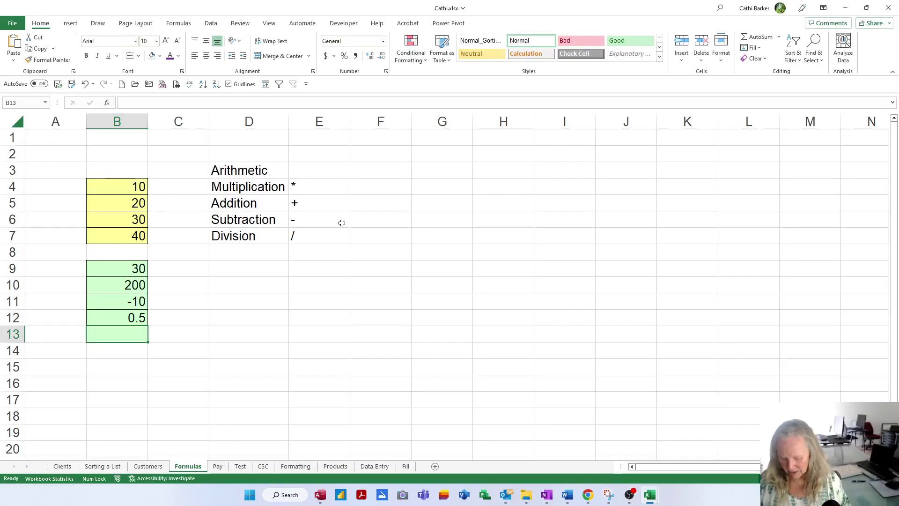
- Enter the formula =B4*B5+B6-B7 in B13 so it shows 190
{"action": "type", "text": "="}
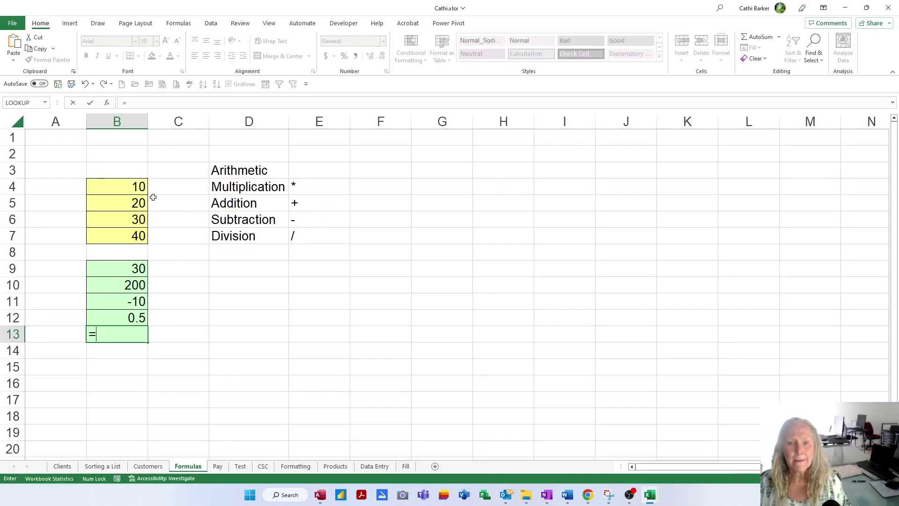
{"action": "left_click", "coordinate": [133, 186]}
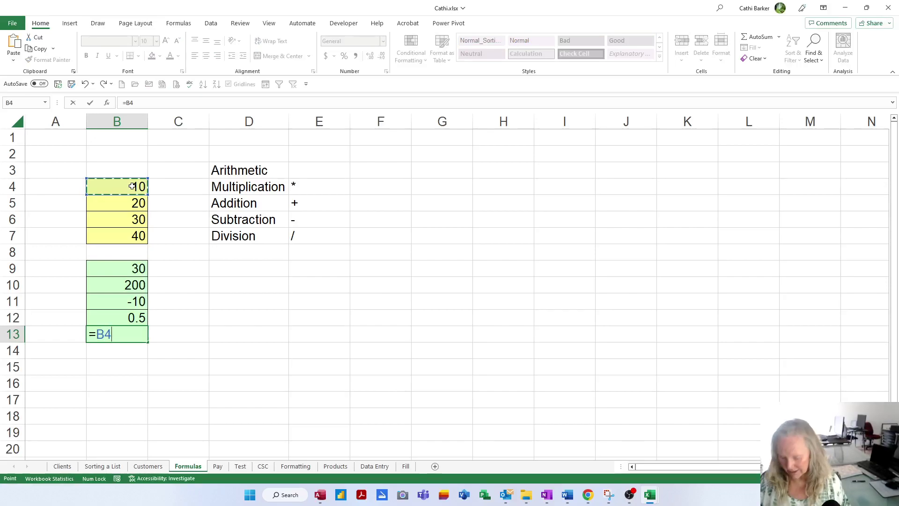
{"action": "type", "text": "*"}
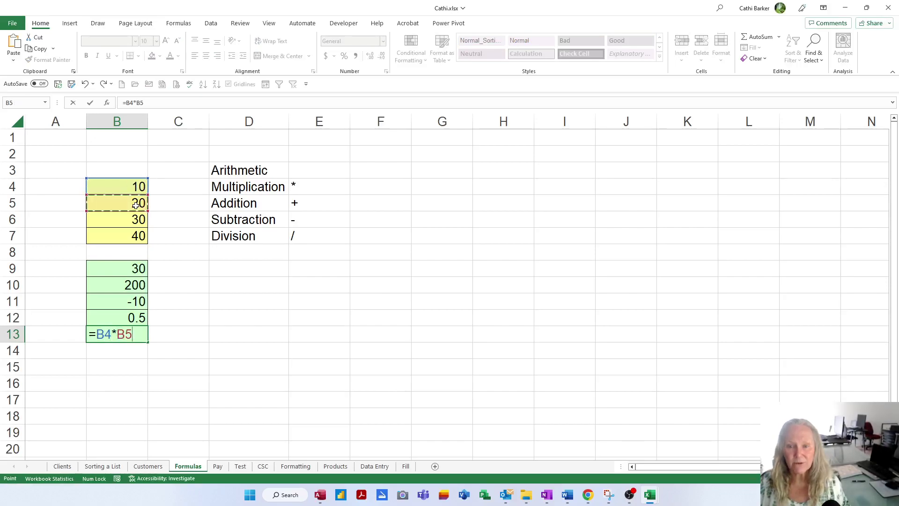
{"action": "left_click", "coordinate": [137, 206]}
{"action": "type", "text": "+"}
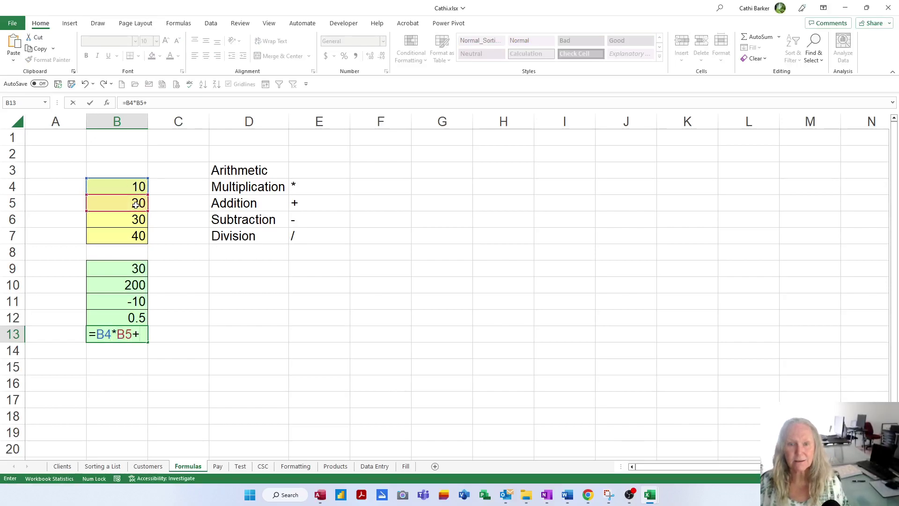
{"action": "left_click", "coordinate": [133, 221]}
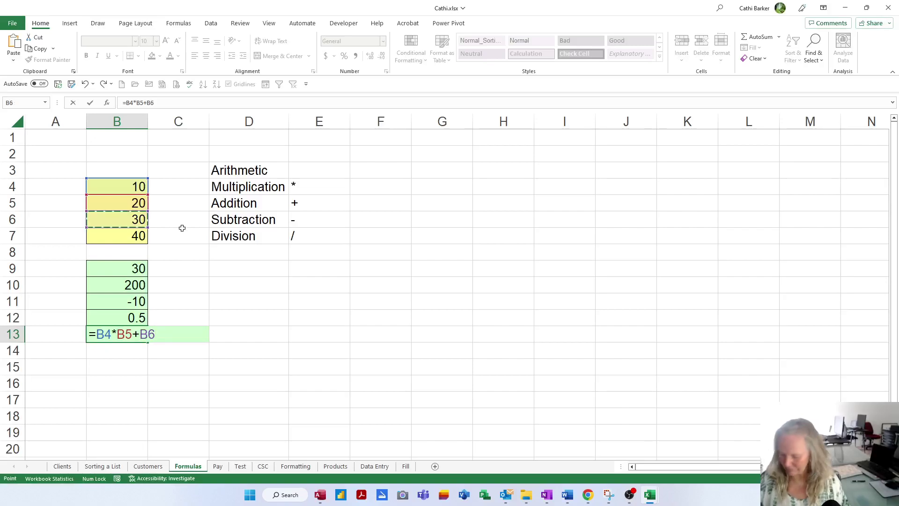
{"action": "type", "text": "-"}
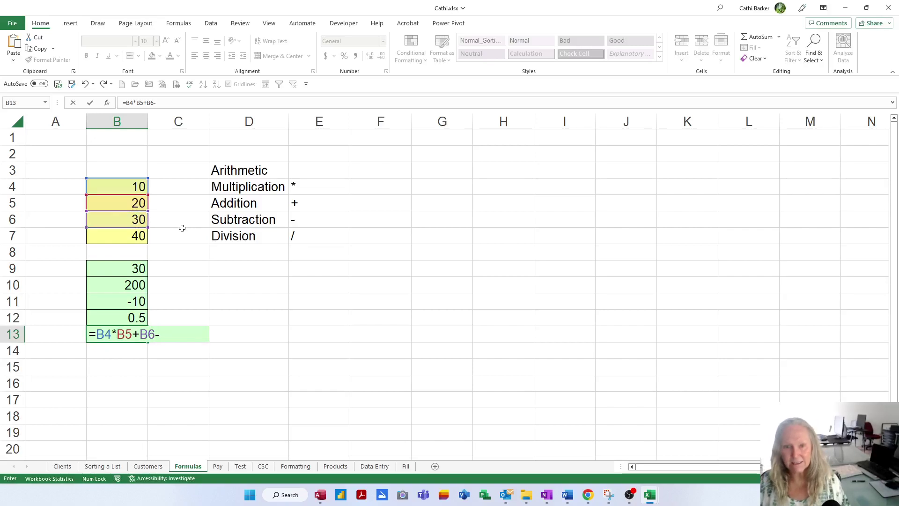
{"action": "left_click", "coordinate": [140, 236]}
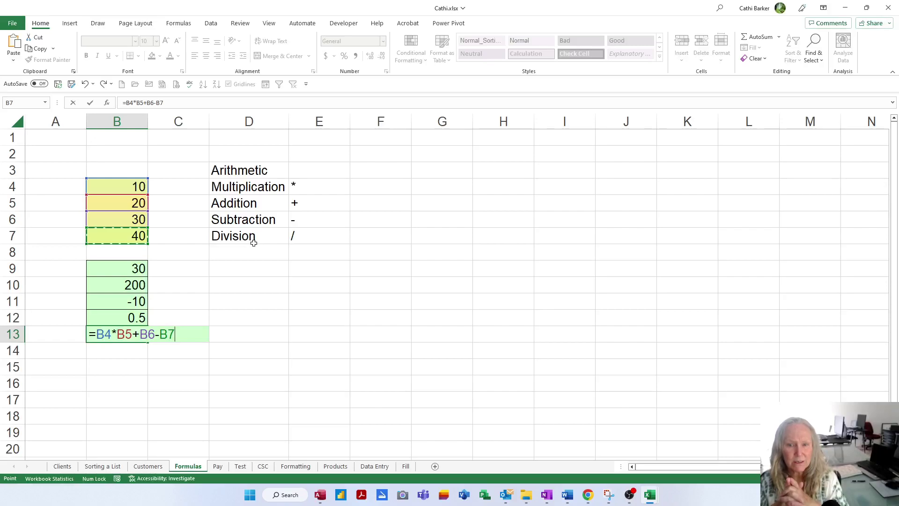
{"action": "key", "text": "Return"}
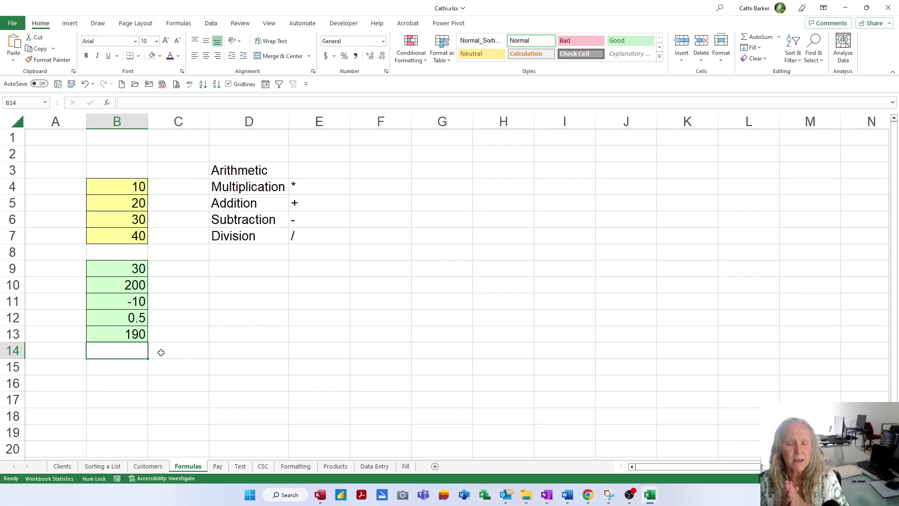
- Type 'Show Formulas button or shortkey combination' into cell D9
{"action": "left_click", "coordinate": [255, 269]}
{"action": "type", "text": "Show "}
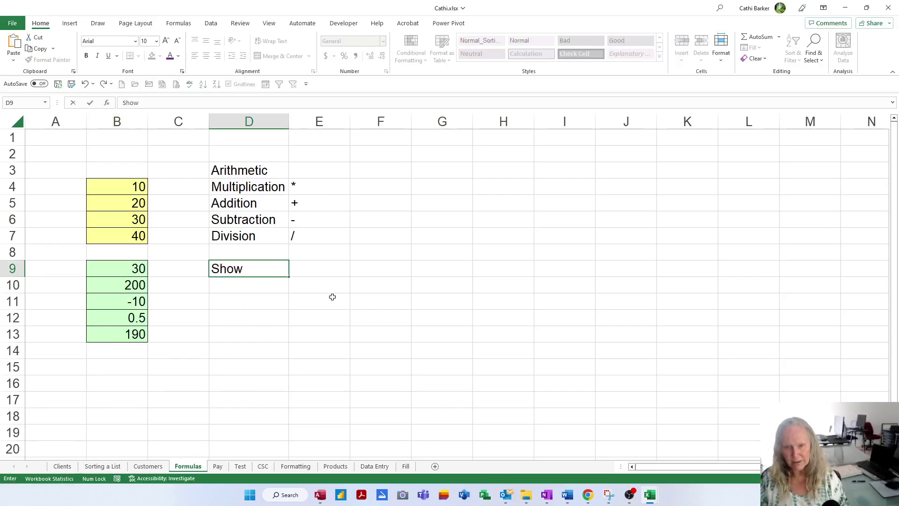
{"action": "type", "text": "Formula"}
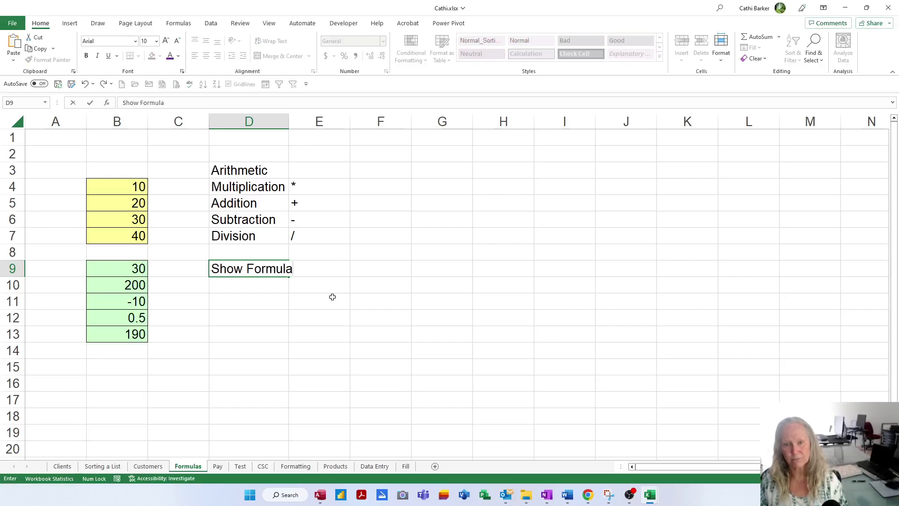
{"action": "type", "text": "s button or "}
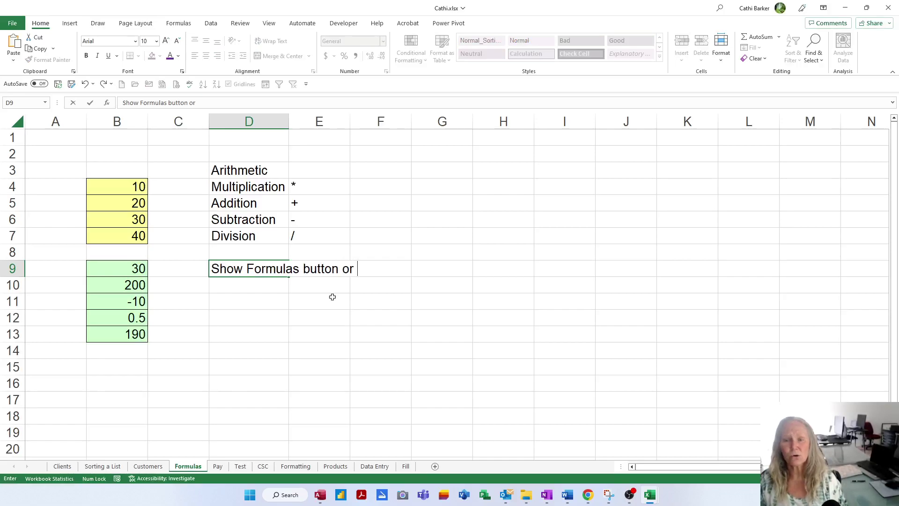
{"action": "type", "text": "short"}
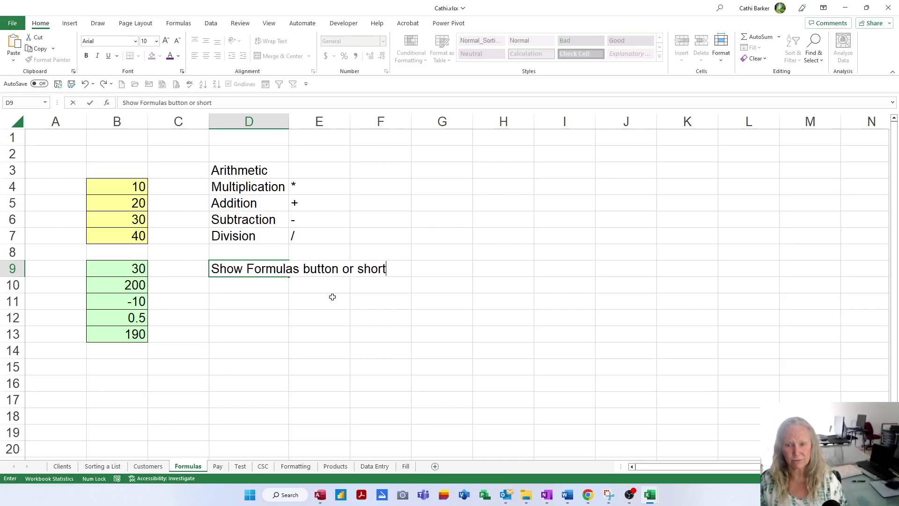
{"action": "type", "text": "key combination"}
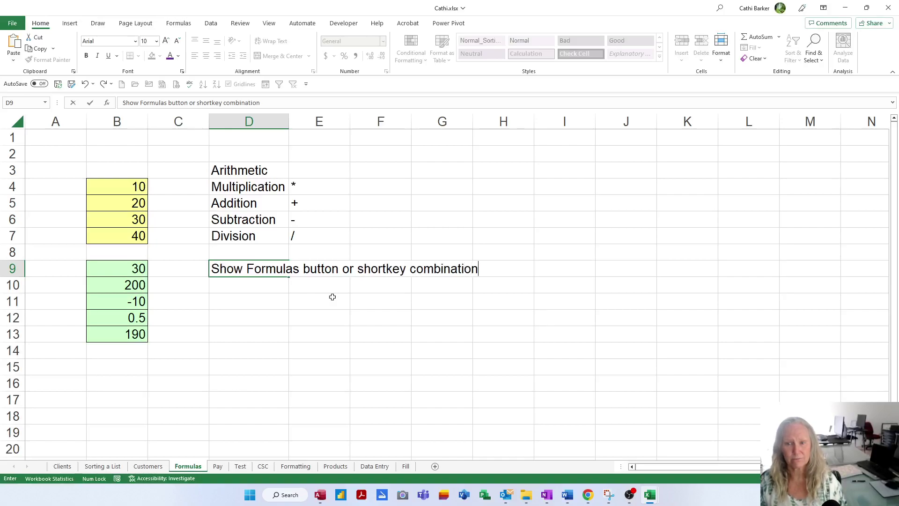
{"action": "key", "text": "Return"}
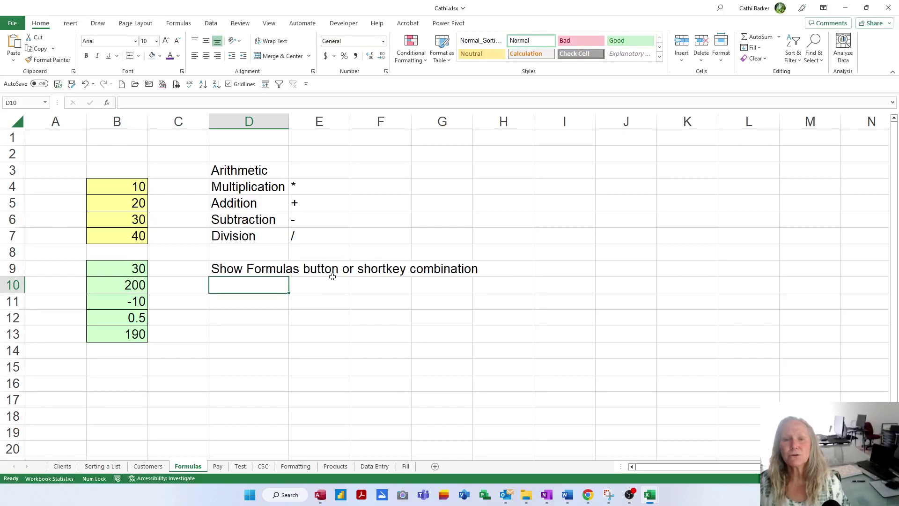
- Turn on Show Formulas, inspect each formula in B9:B13, then turn it back off
{"action": "left_click", "coordinate": [173, 25]}
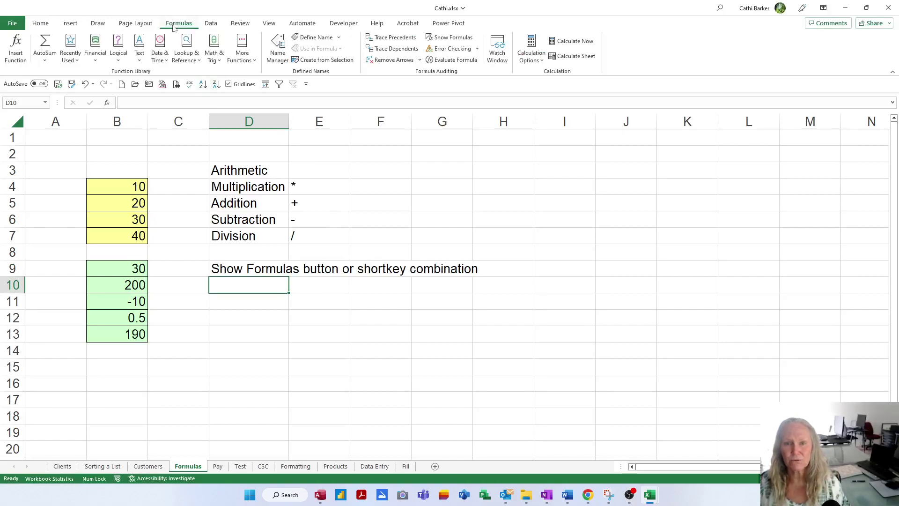
{"action": "left_click", "coordinate": [452, 38]}
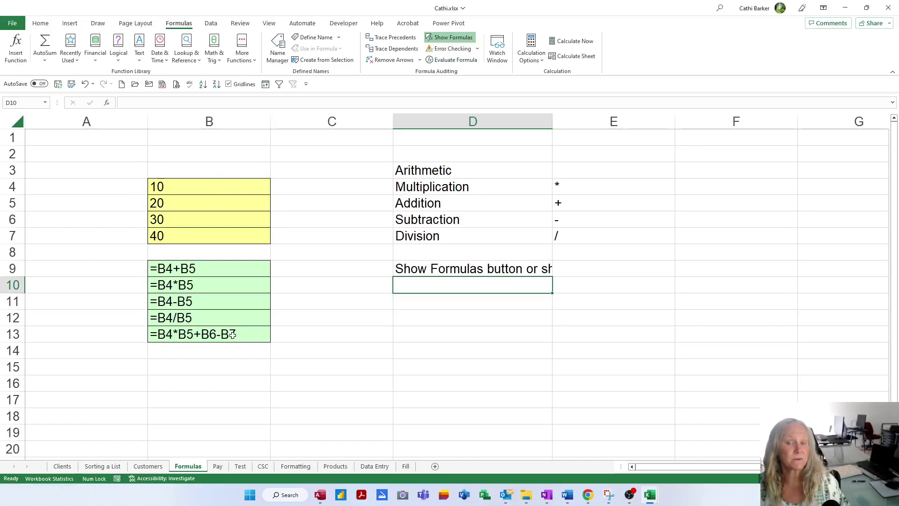
{"action": "left_click", "coordinate": [217, 265]}
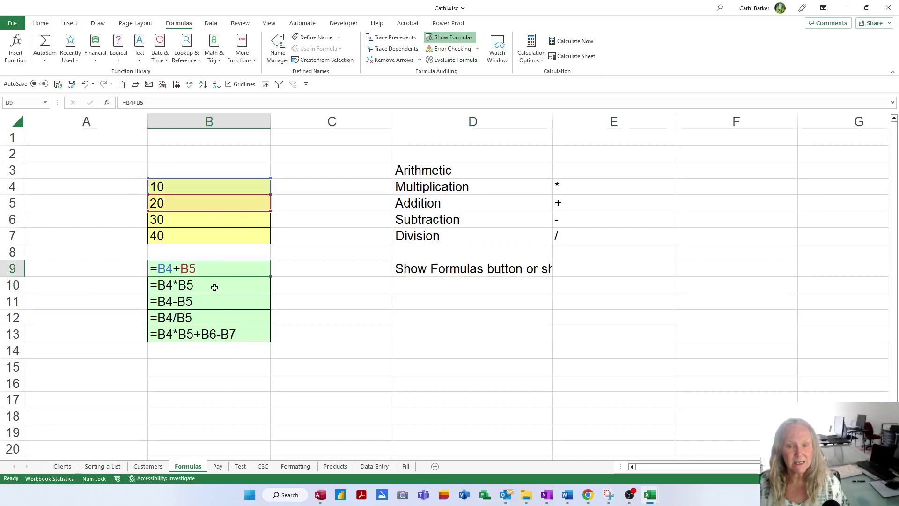
{"action": "left_click", "coordinate": [208, 289]}
{"action": "left_click", "coordinate": [204, 304]}
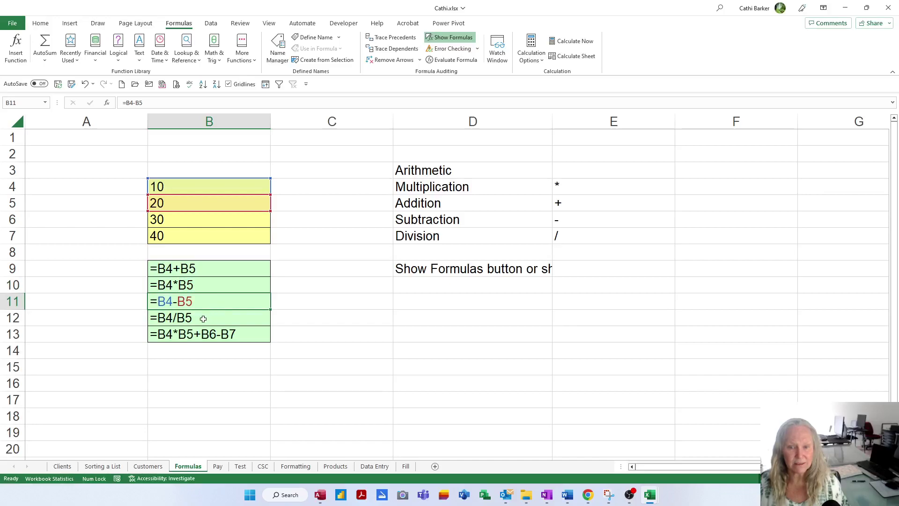
{"action": "left_click", "coordinate": [203, 319]}
{"action": "left_click", "coordinate": [213, 338]}
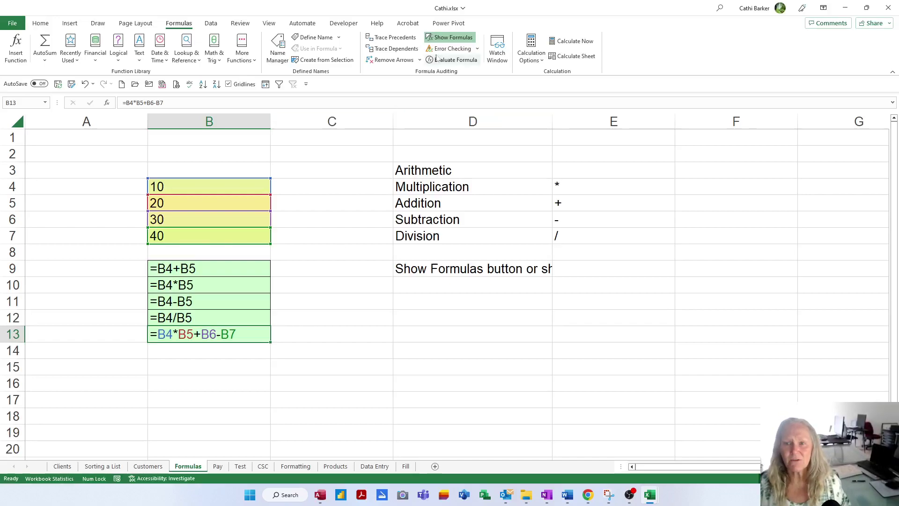
{"action": "left_click", "coordinate": [449, 37]}
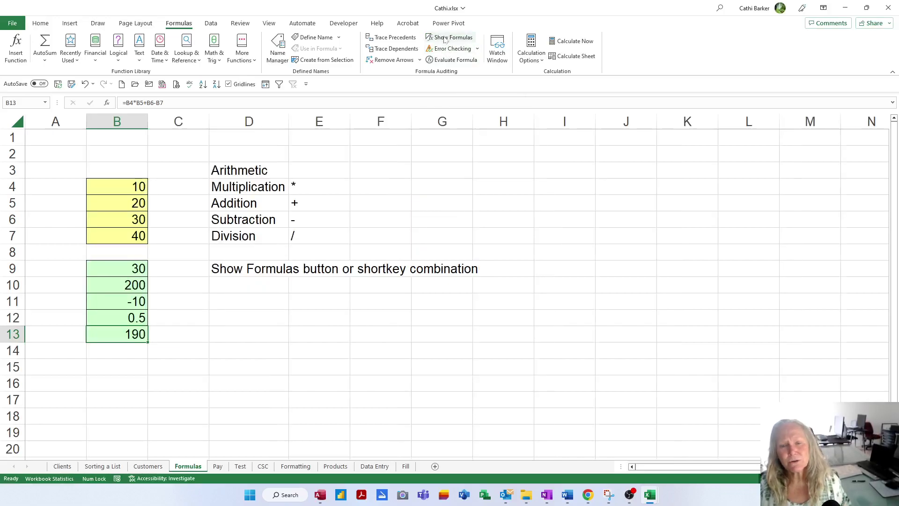
- Add Show Formulas to the Quick Access Toolbar and test toggling it on and off
{"action": "right_click", "coordinate": [443, 41]}
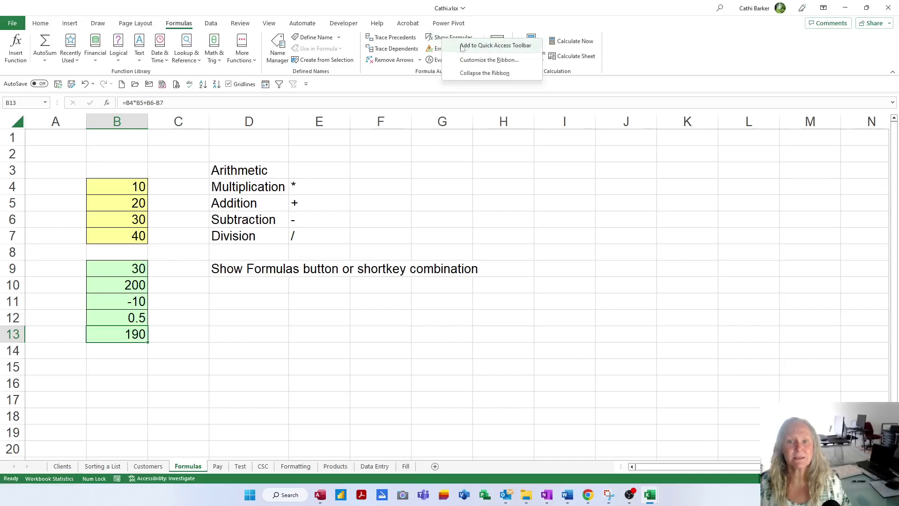
{"action": "left_click", "coordinate": [462, 47]}
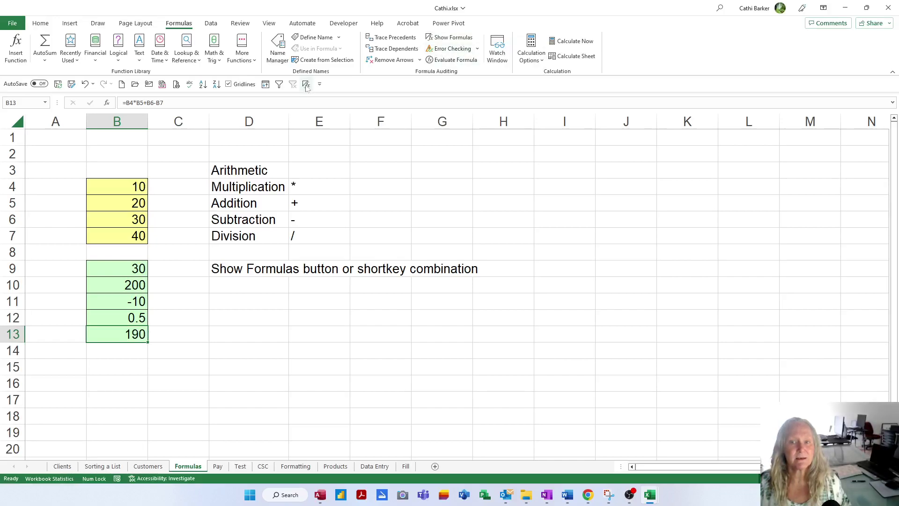
{"action": "left_click", "coordinate": [46, 24]}
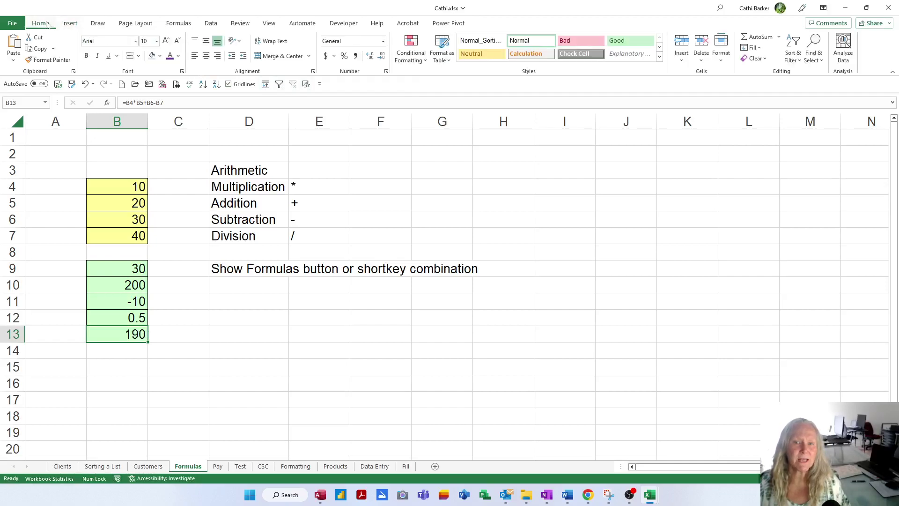
{"action": "left_click", "coordinate": [307, 84]}
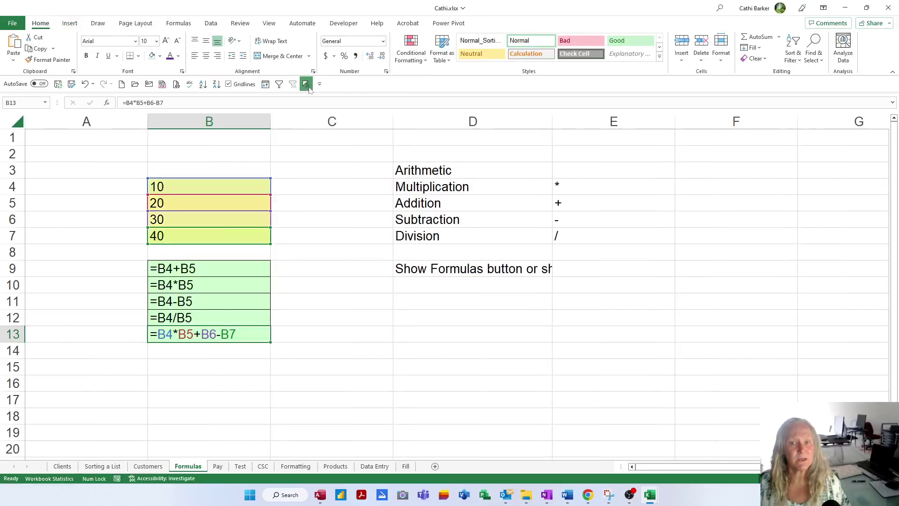
{"action": "left_click", "coordinate": [306, 85]}
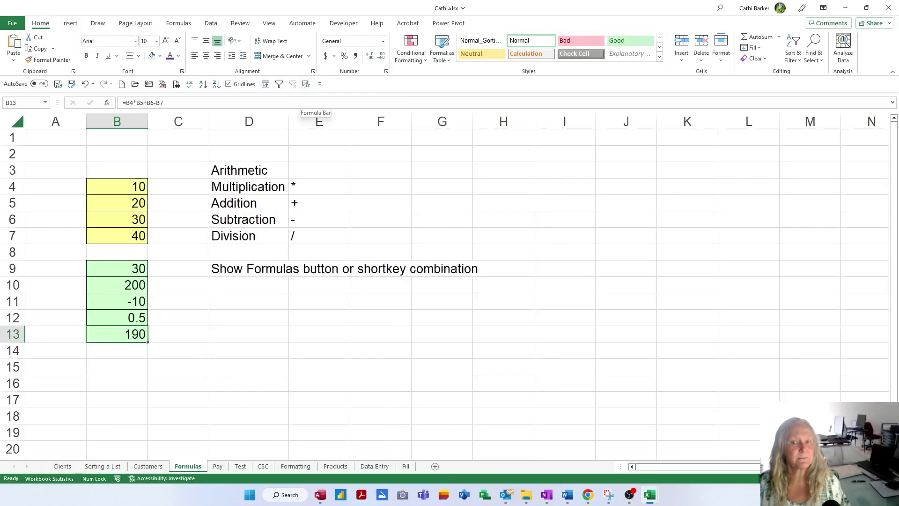
{"action": "left_click", "coordinate": [268, 280]}
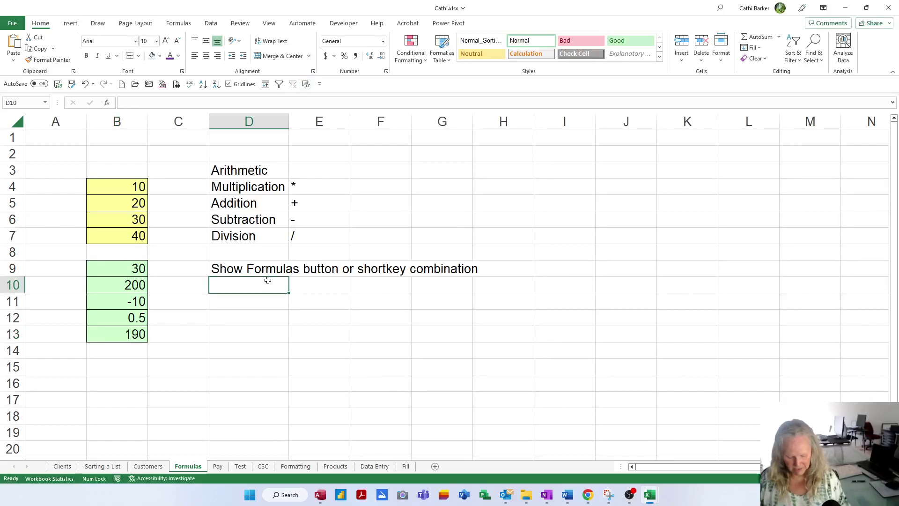
- Enter the note 'CTRL ~' in D10, then toggle Show Formulas on and back off with Ctrl+`
{"action": "type", "text": "CTRL "}
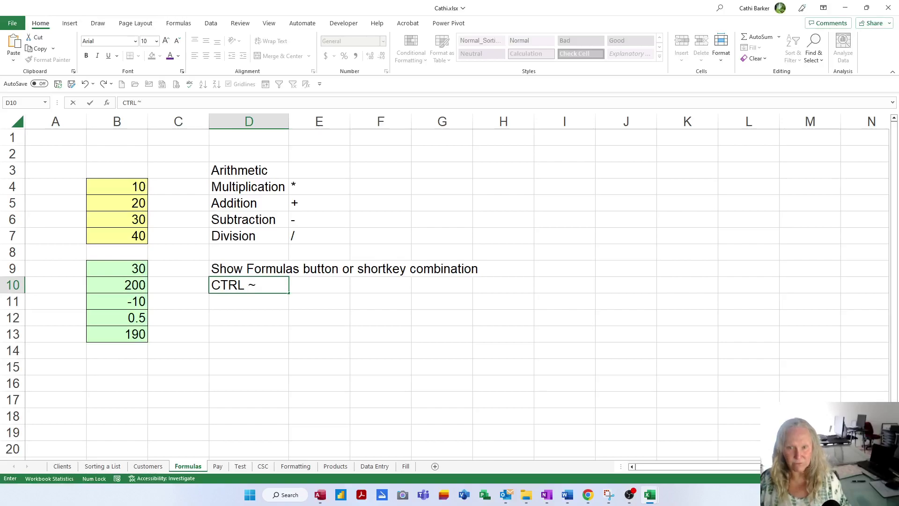
{"action": "type", "text": "~"}
{"action": "key", "text": "Return"}
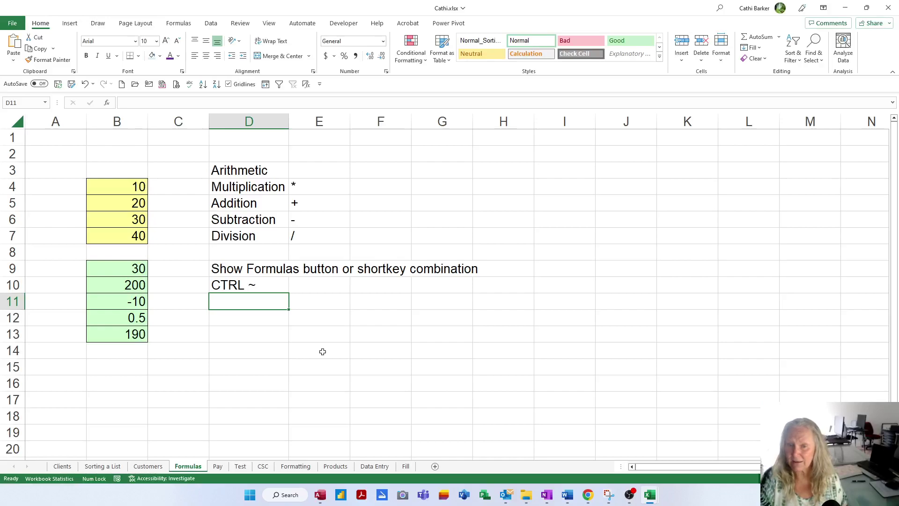
{"action": "key", "text": "ctrl+grave"}
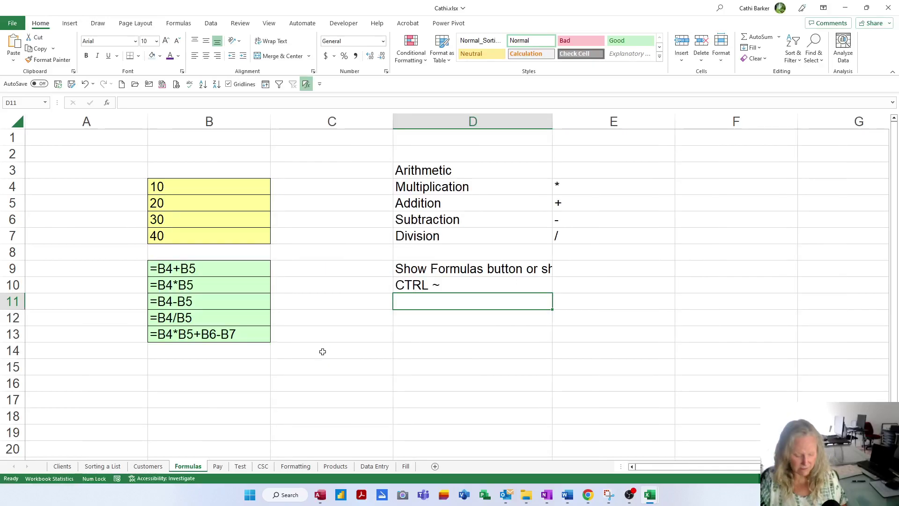
{"action": "key", "text": "ctrl+grave"}
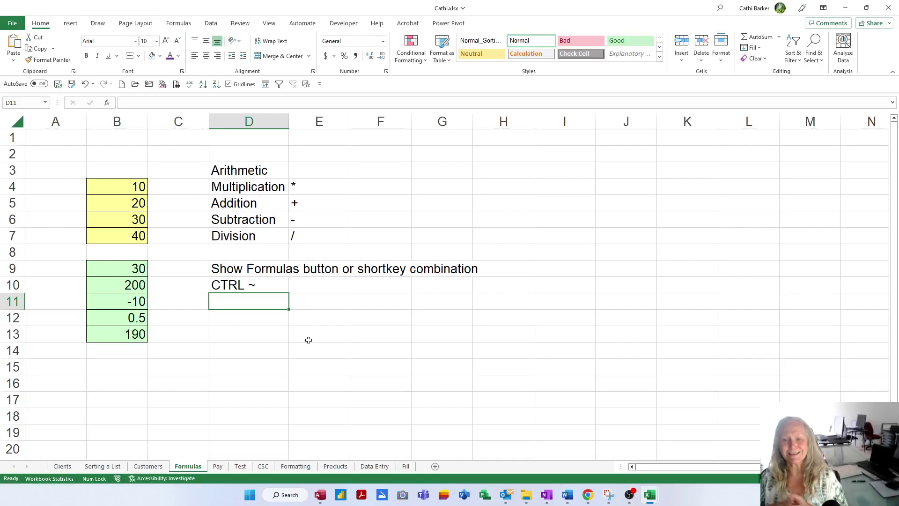
- Enter 'Brackets' in D12 and '( )' beneath it in D13
{"action": "key", "text": "Down"}
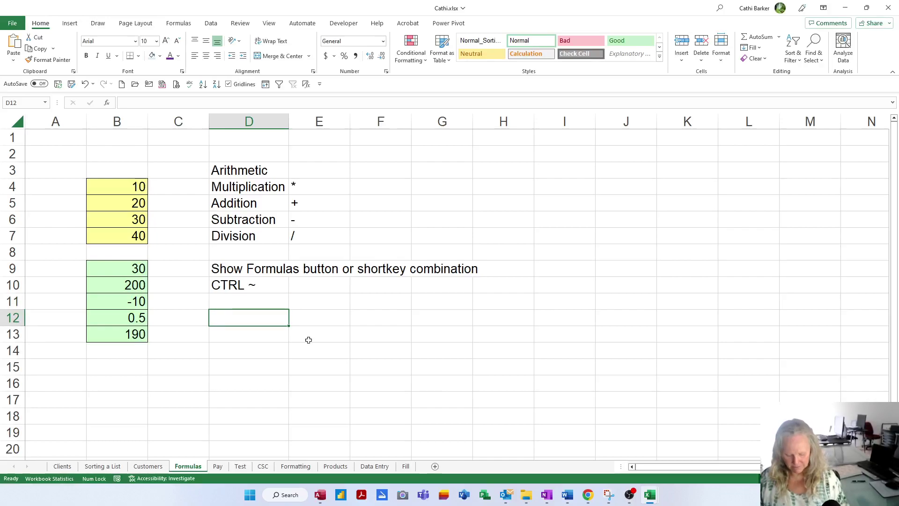
{"action": "type", "text": "N"}
{"action": "key", "text": "BackSpace"}
{"action": "type", "text": "Brackets"}
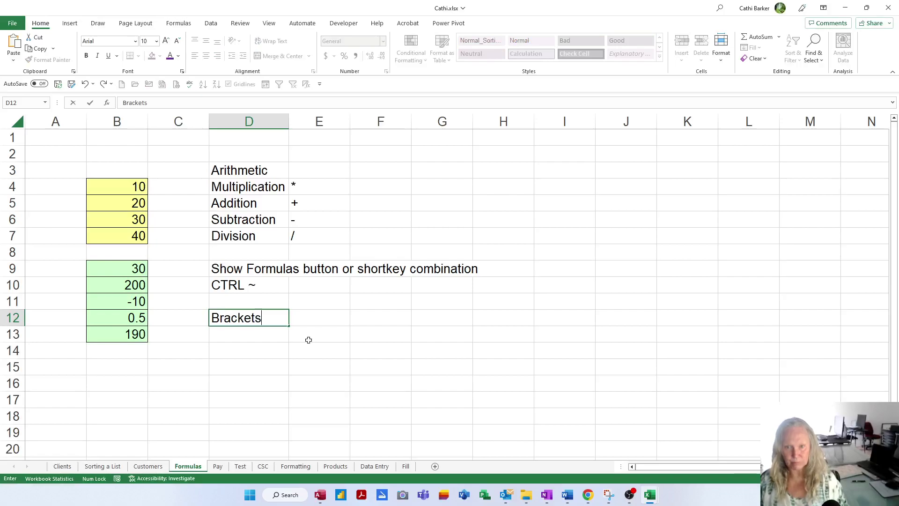
{"action": "key", "text": "Return"}
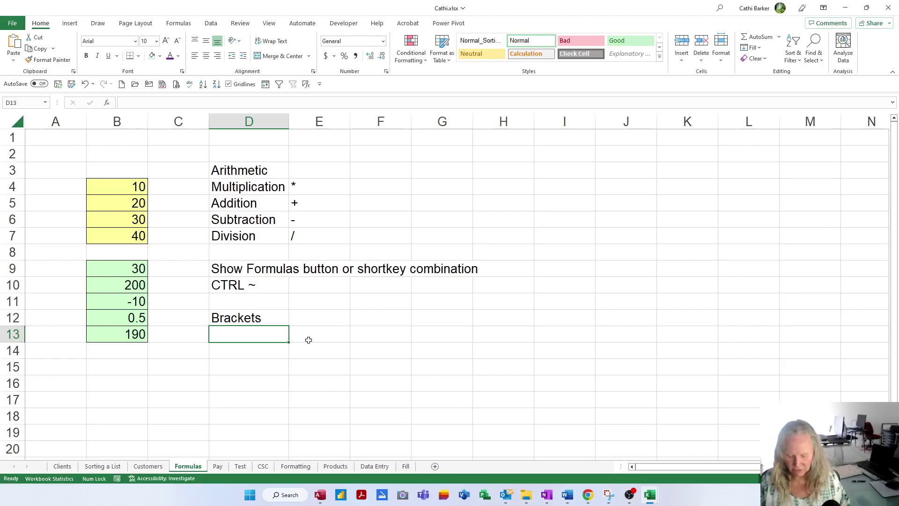
{"action": "type", "text": "("}
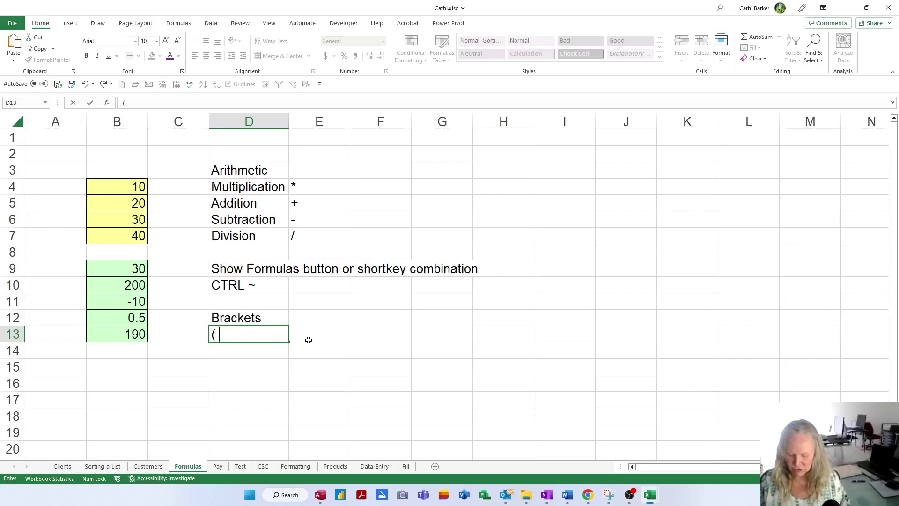
{"action": "type", "text": " )"}
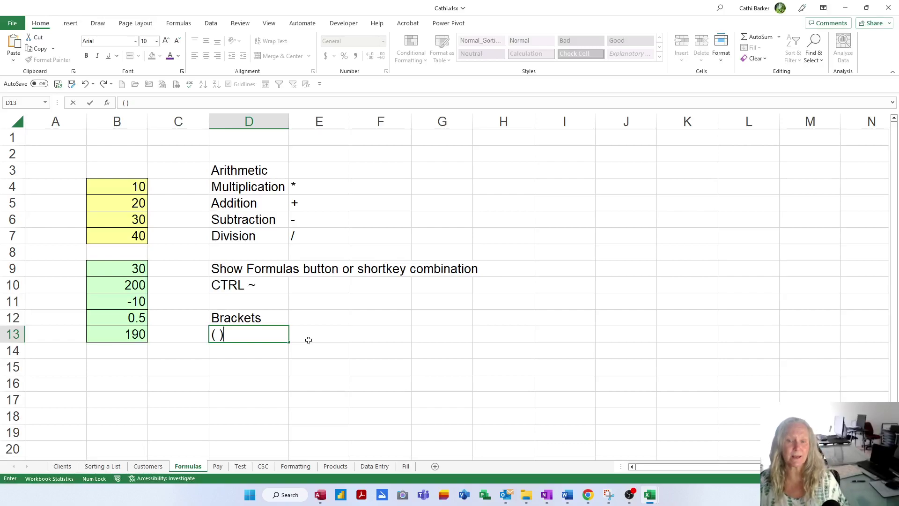
{"action": "key", "text": "Return"}
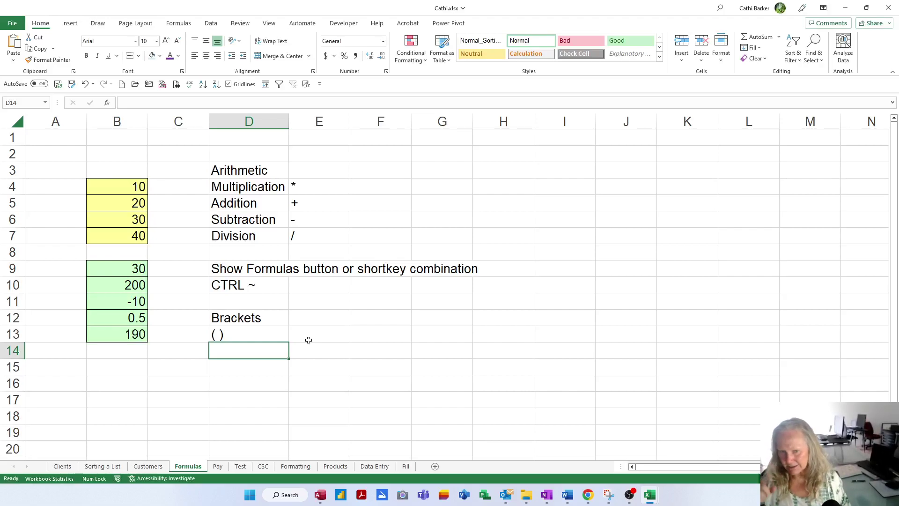
- Start typing the formula =4+4/2 in D15 without confirming it
{"action": "key", "text": "Down"}
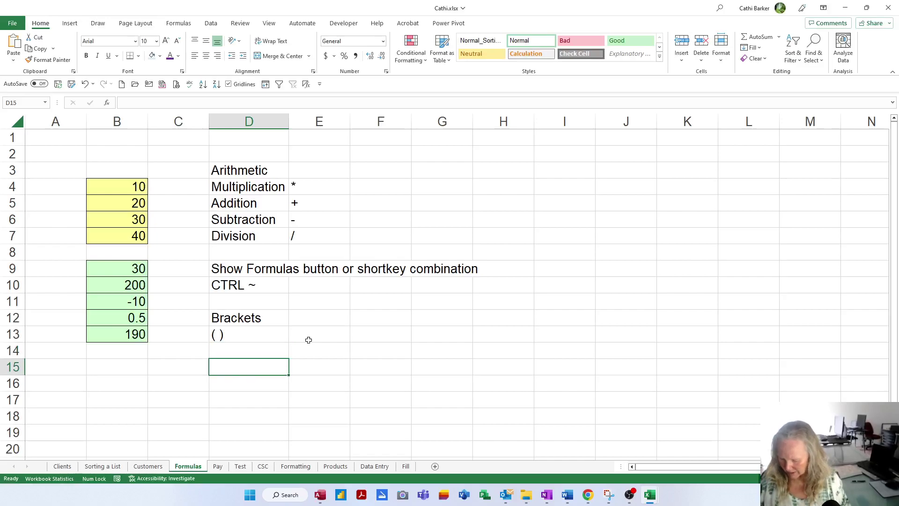
{"action": "type", "text": "=4"}
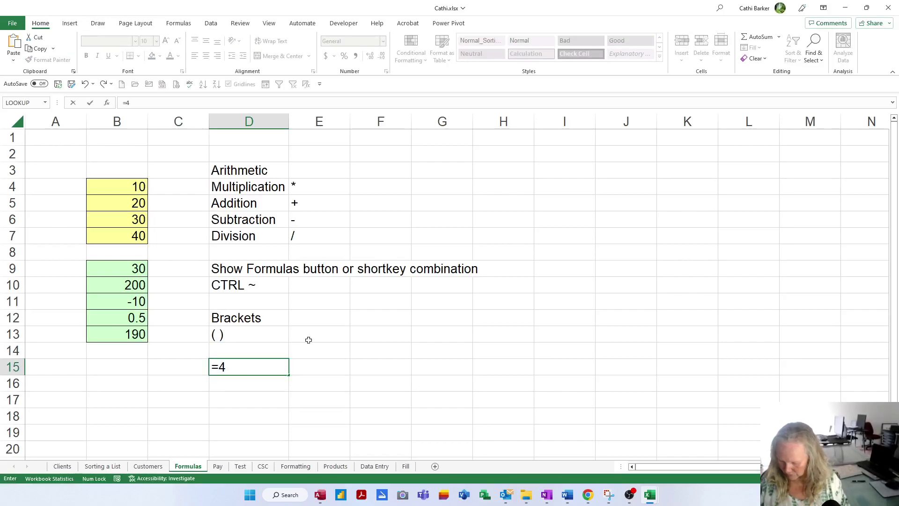
{"action": "type", "text": "+4/2"}
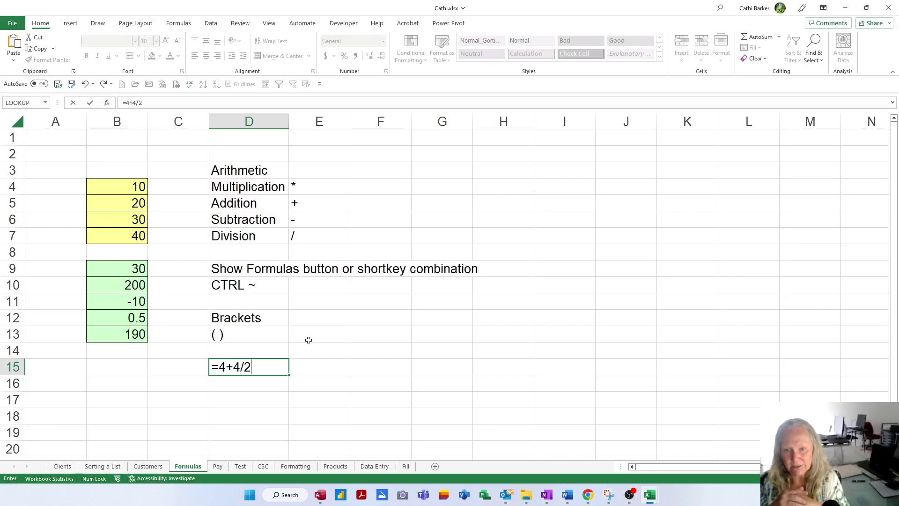
- Discard the unfinished formula, put BODMAS in D15, and label it Acronym and Algebra in C15:C16
{"action": "key", "text": "Escape"}
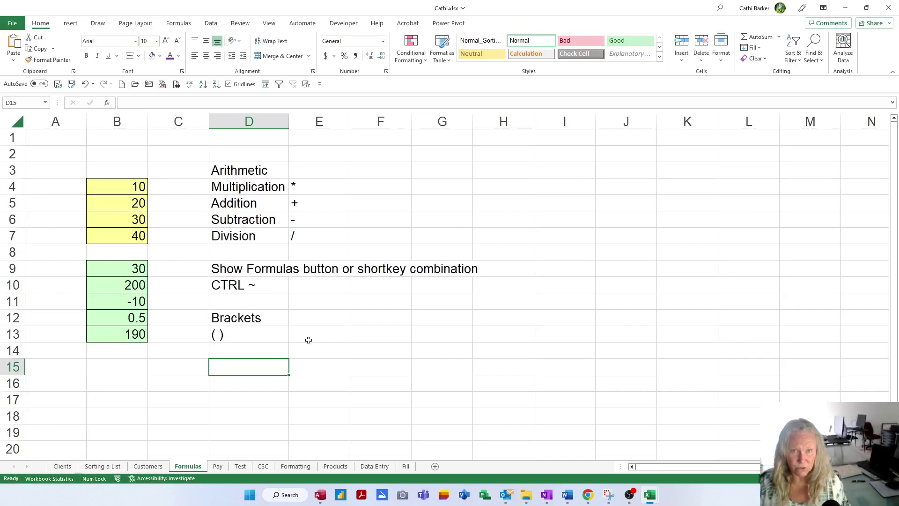
{"action": "type", "text": "BOD"}
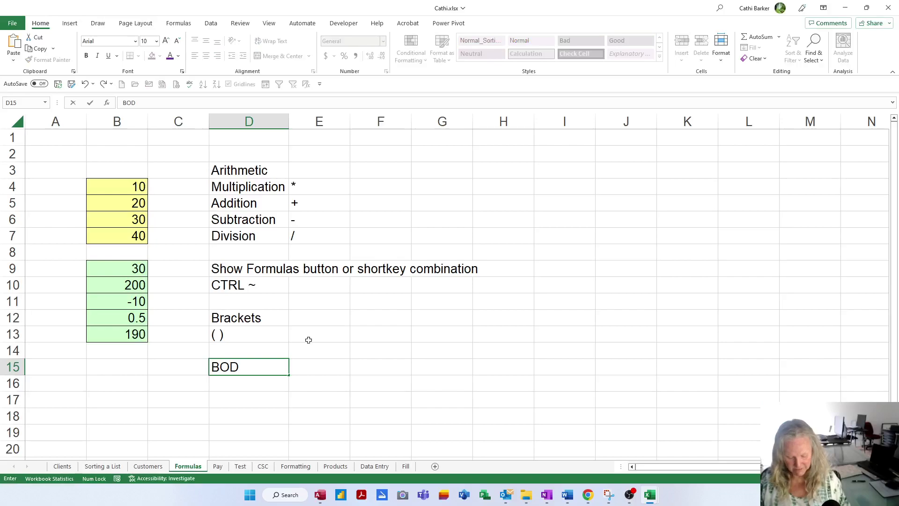
{"action": "type", "text": "MAS"}
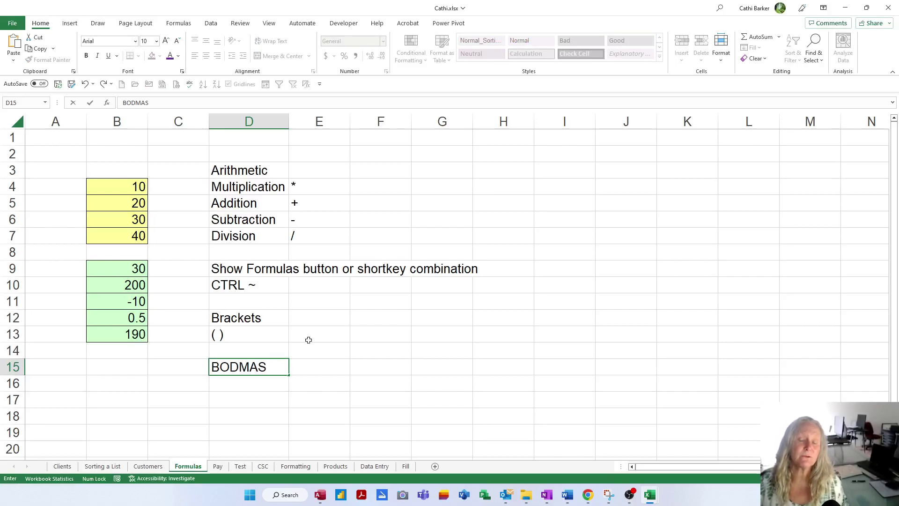
{"action": "key", "text": "Return"}
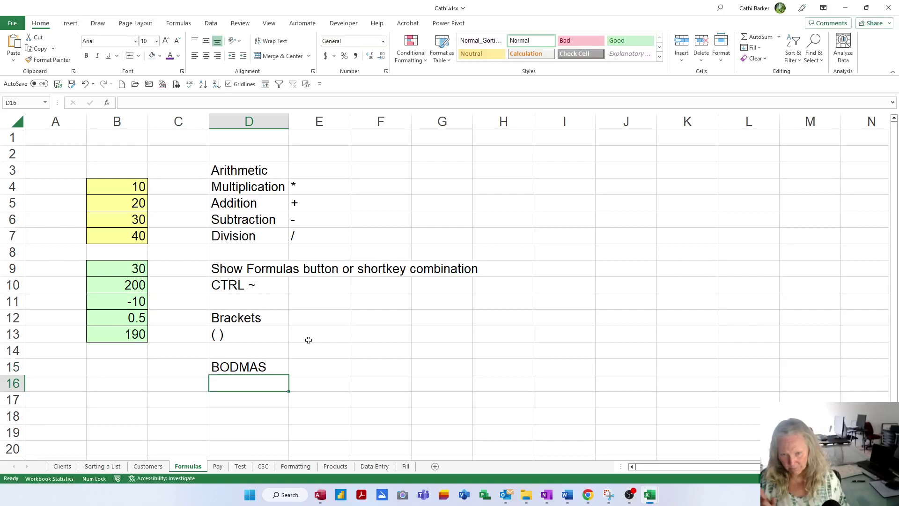
{"action": "key", "text": "Up"}
{"action": "key", "text": "Left"}
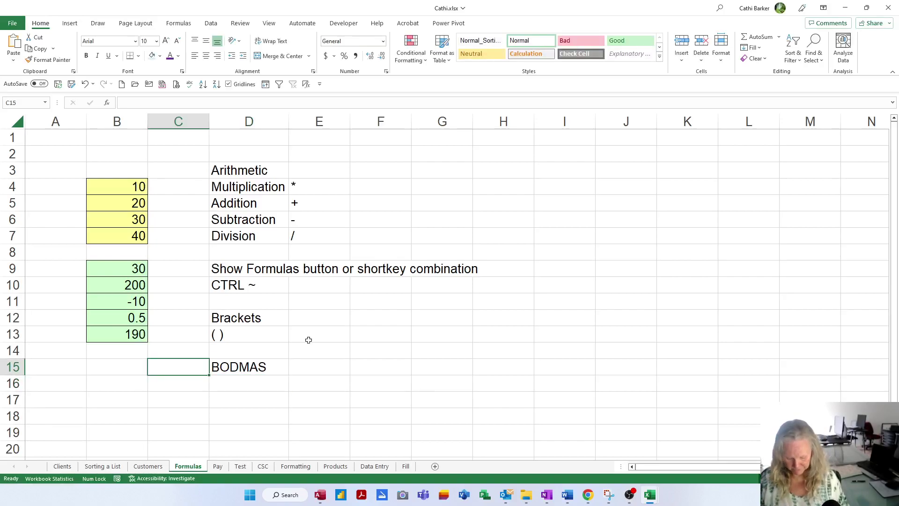
{"action": "type", "text": "Acron"}
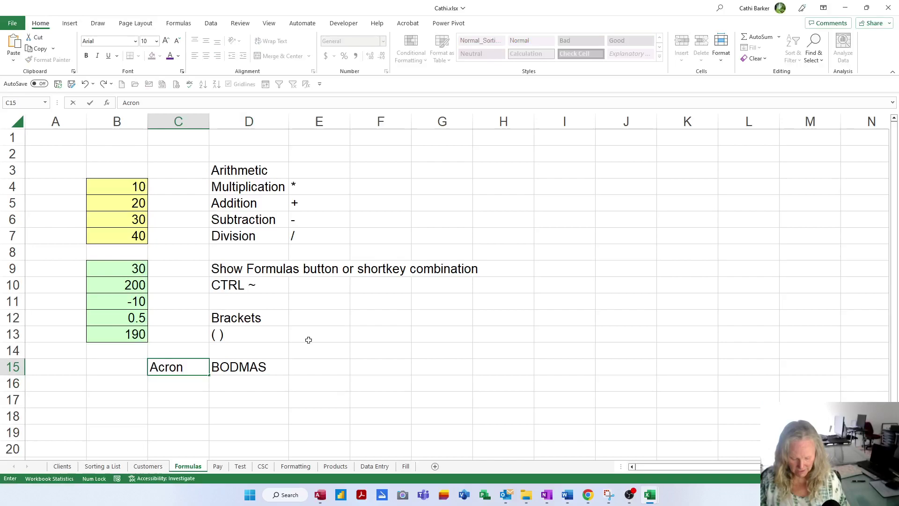
{"action": "type", "text": "ymn"}
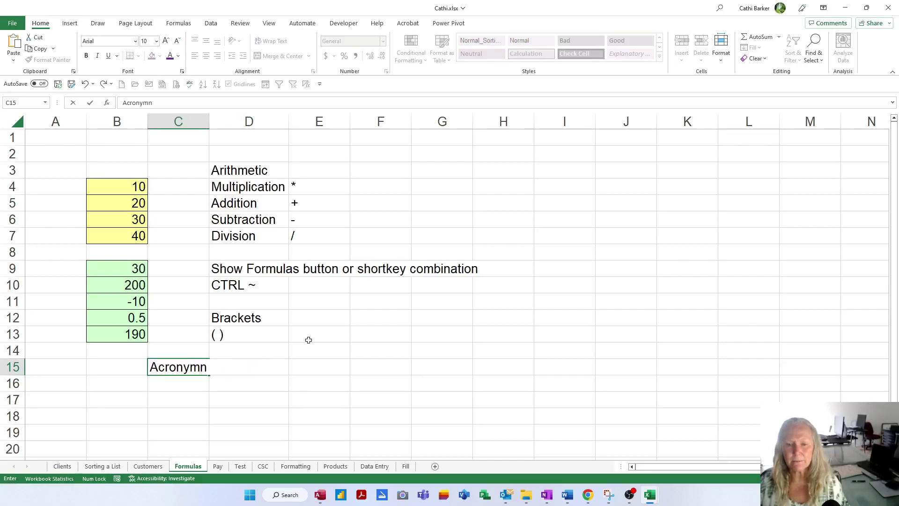
{"action": "key", "text": "BackSpace"}
{"action": "key", "text": "Tab"}
{"action": "type", "text": "BODMAS"}
{"action": "key", "text": "Return"}
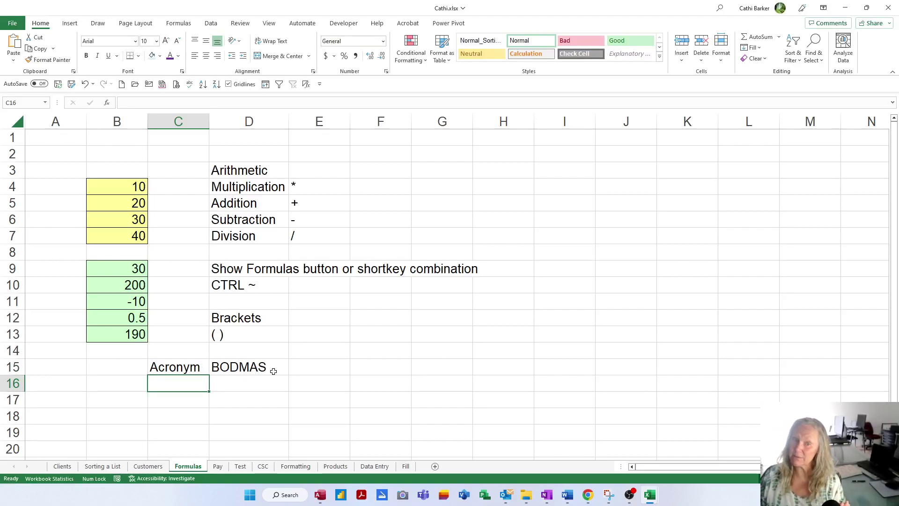
{"action": "type", "text": "Algebra"}
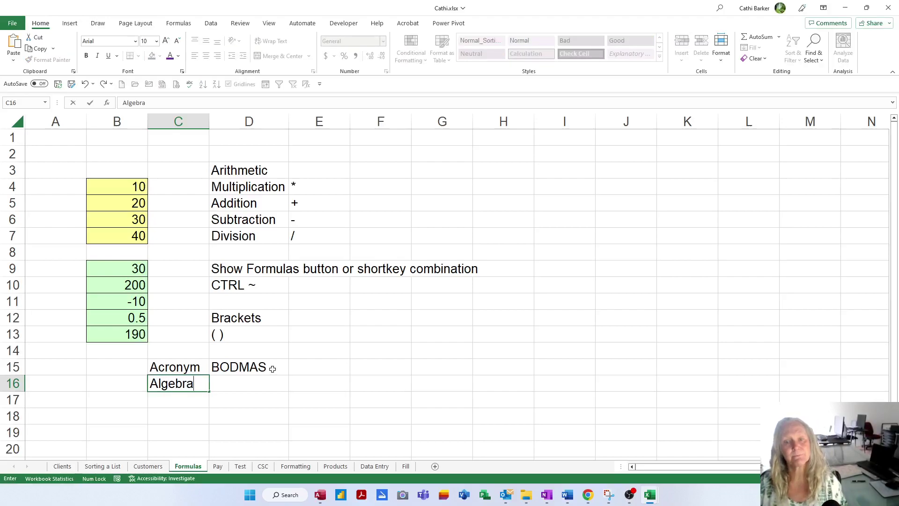
{"action": "key", "text": "Tab"}
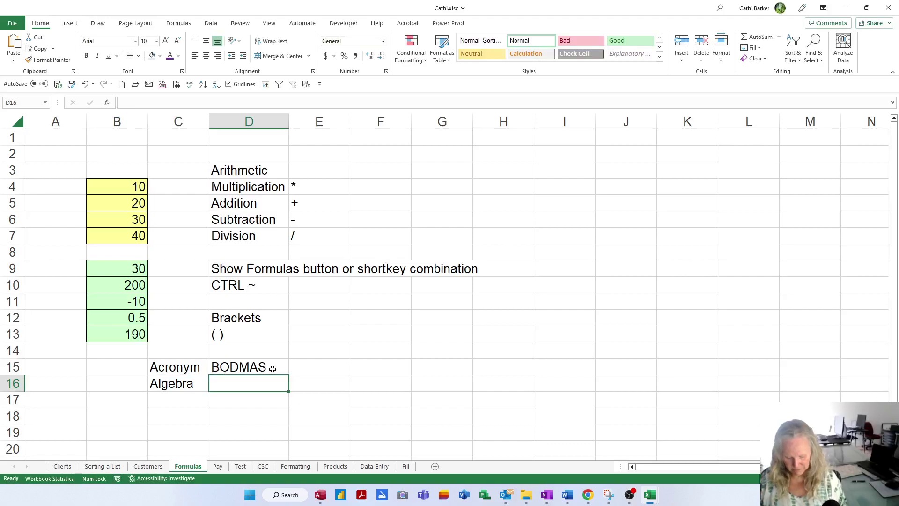
- List Brackets, Division, Multiplication, Addition and Subtraction down D16:D20
{"action": "type", "text": "Bracket"}
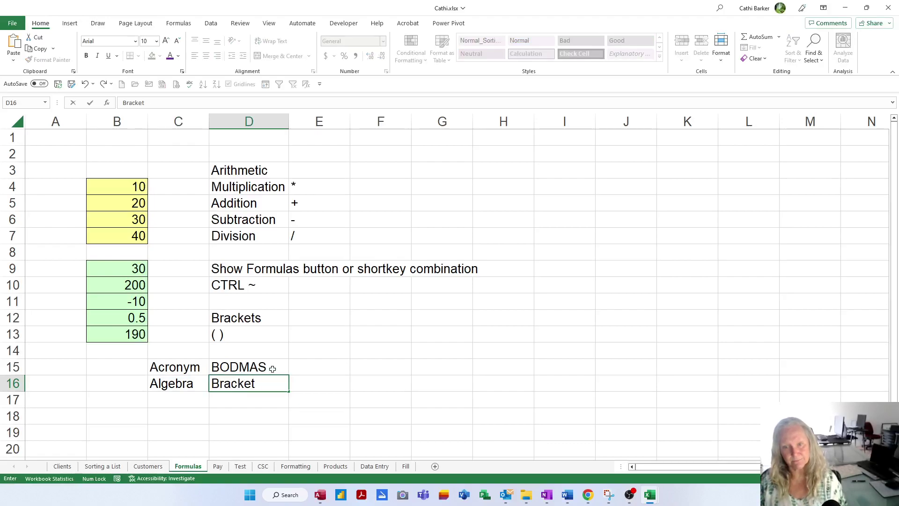
{"action": "type", "text": "s"}
{"action": "key", "text": "Return"}
{"action": "type", "text": "Division"}
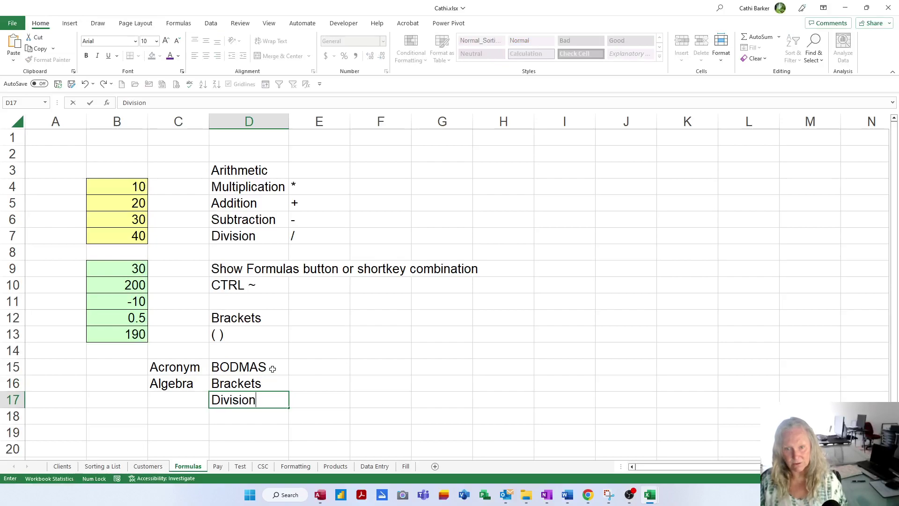
{"action": "key", "text": "Return"}
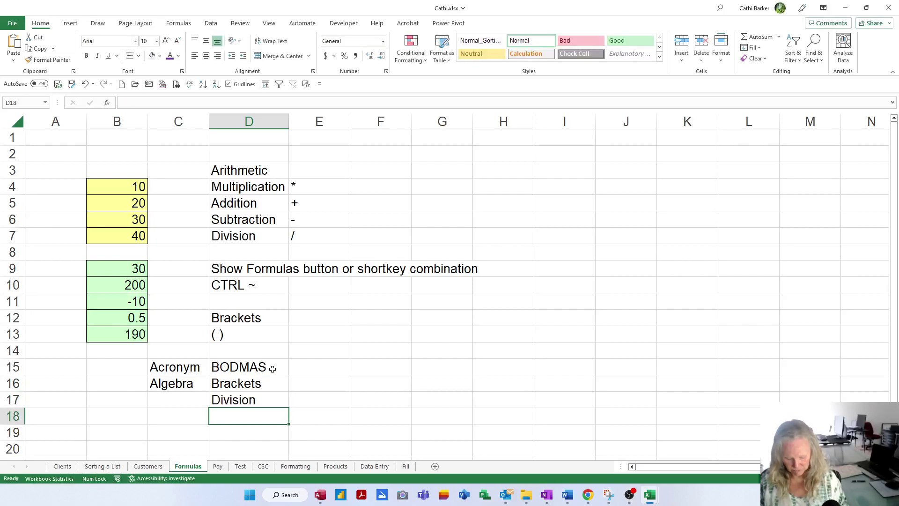
{"action": "type", "text": "Multiplication"}
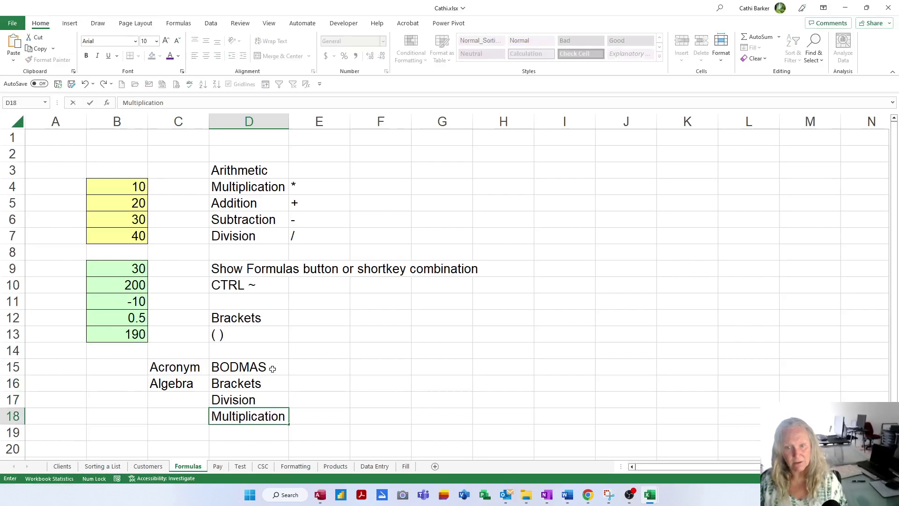
{"action": "key", "text": "Return"}
{"action": "type", "text": "Addition "}
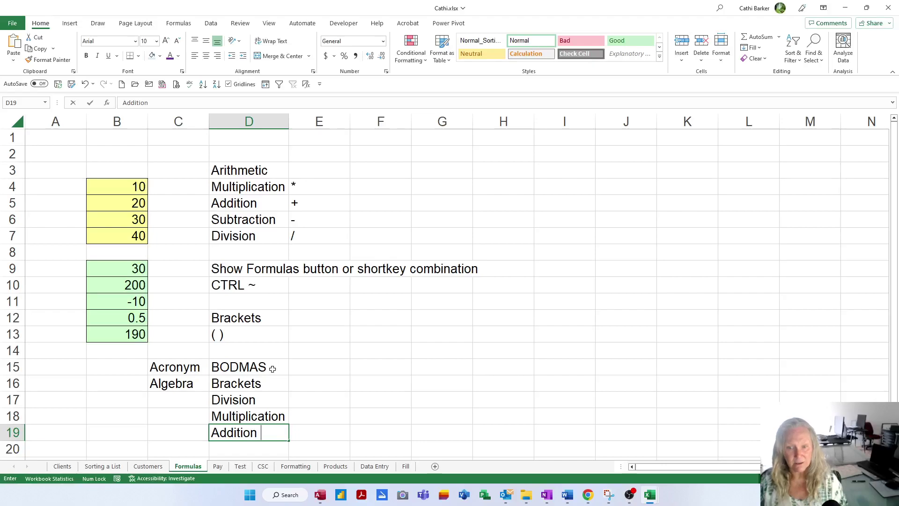
{"action": "type", "text": "Subtraction"}
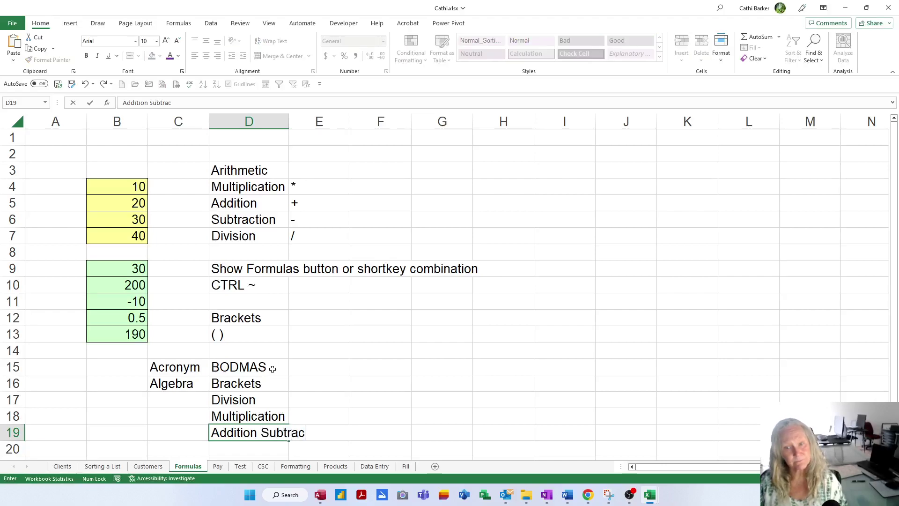
{"action": "key", "text": "BackSpace"}
{"action": "key", "text": "BackSpace"}
{"action": "key", "text": "BackSpace"}
{"action": "key", "text": "BackSpace"}
{"action": "key", "text": "BackSpace"}
{"action": "key", "text": "BackSpace"}
{"action": "key", "text": "BackSpace"}
{"action": "key", "text": "BackSpace"}
{"action": "key", "text": "BackSpace"}
{"action": "key", "text": "BackSpace"}
{"action": "key", "text": "BackSpace"}
{"action": "key", "text": "BackSpace"}
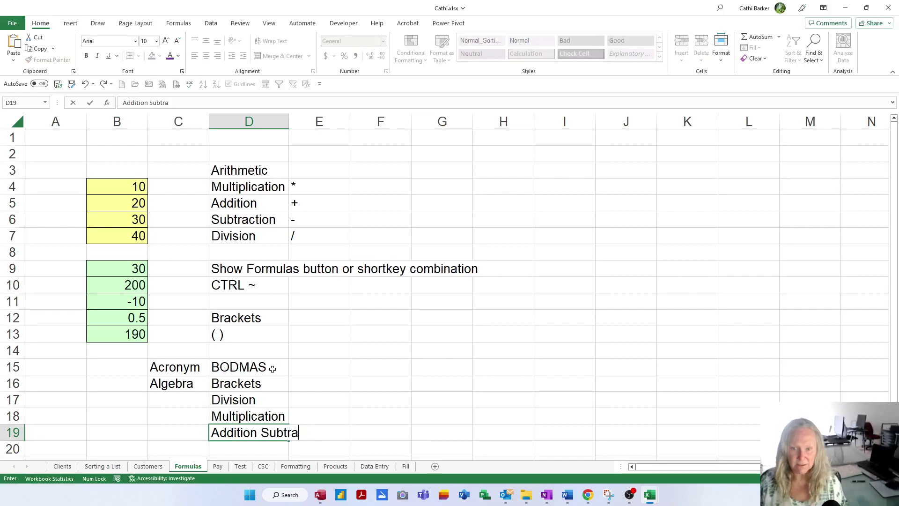
{"action": "key", "text": "BackSpace"}
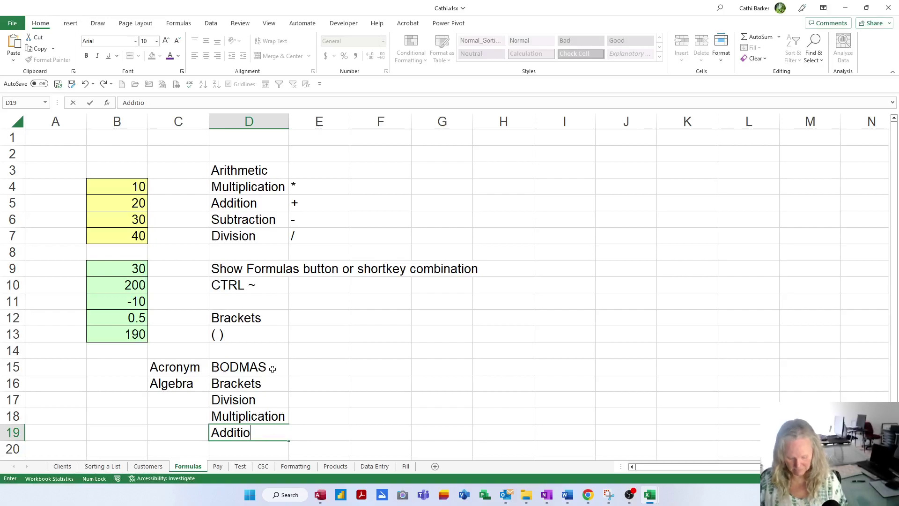
{"action": "type", "text": "n"}
{"action": "key", "text": "Return"}
{"action": "type", "text": "Subtr"}
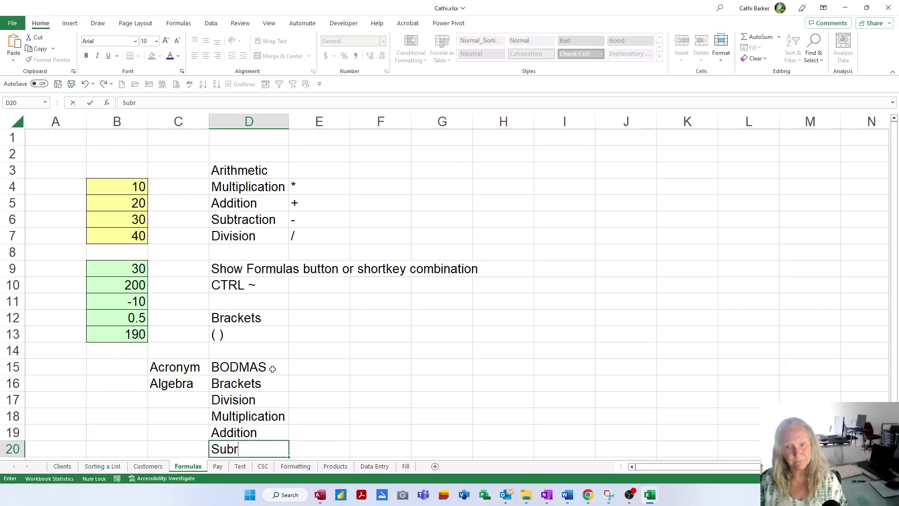
{"action": "type", "text": "action"}
{"action": "key", "text": "Return"}
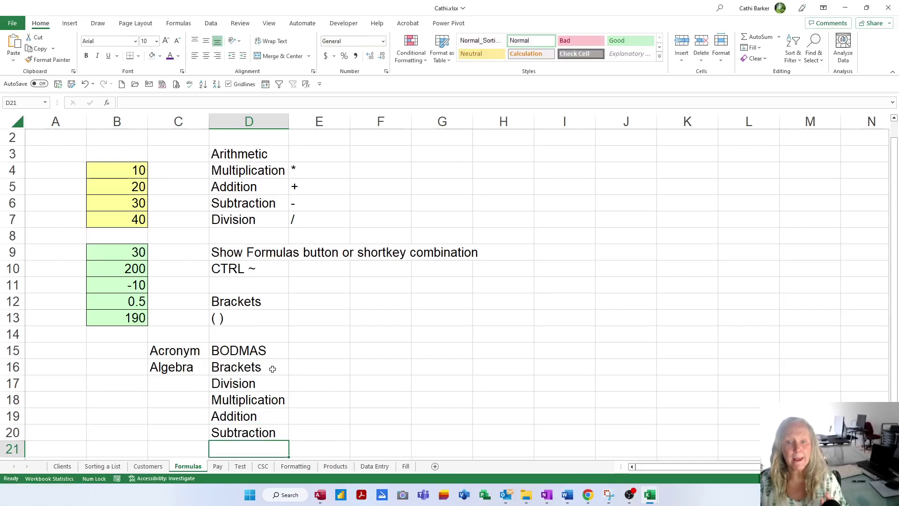
- Move the Acronym and Algebra labels from C15:C16 over to column E
{"action": "left_click", "coordinate": [248, 371]}
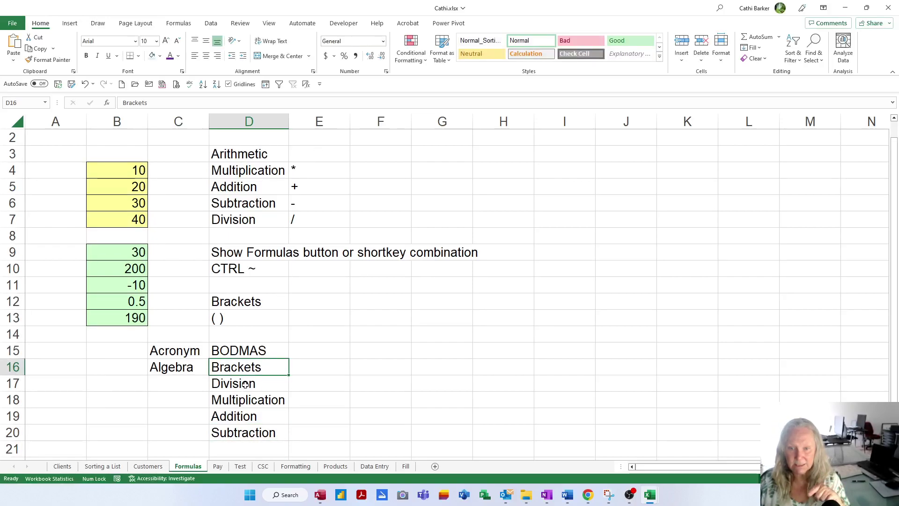
{"action": "left_click", "coordinate": [246, 384]}
{"action": "left_click", "coordinate": [245, 401]}
{"action": "left_click", "coordinate": [244, 417]}
{"action": "left_click", "coordinate": [244, 430]}
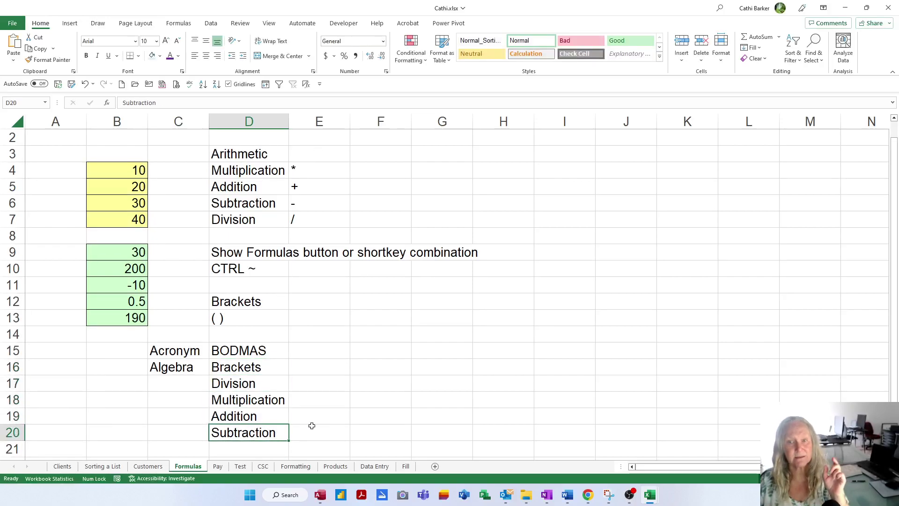
{"action": "scroll", "coordinate": [312, 425], "scroll_direction": "up", "scroll_amount": 1}
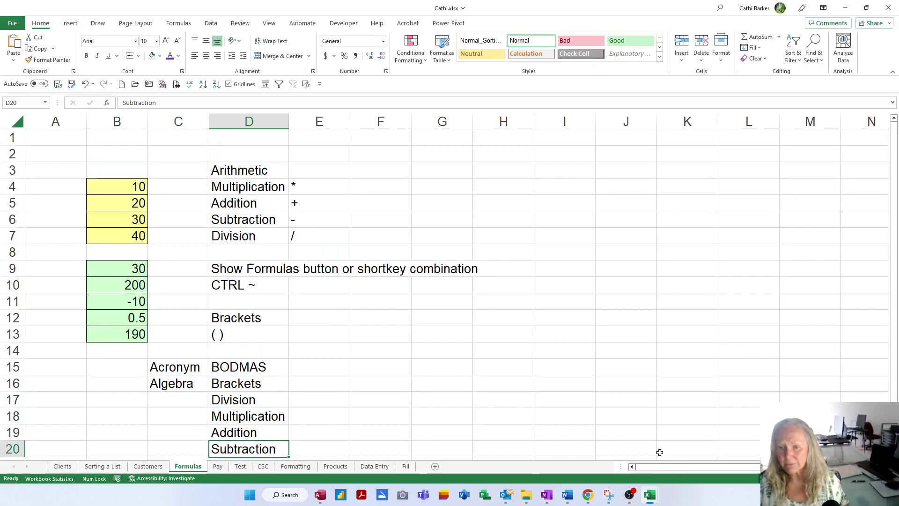
{"action": "scroll", "coordinate": [633, 445], "scroll_direction": "down", "scroll_amount": 1}
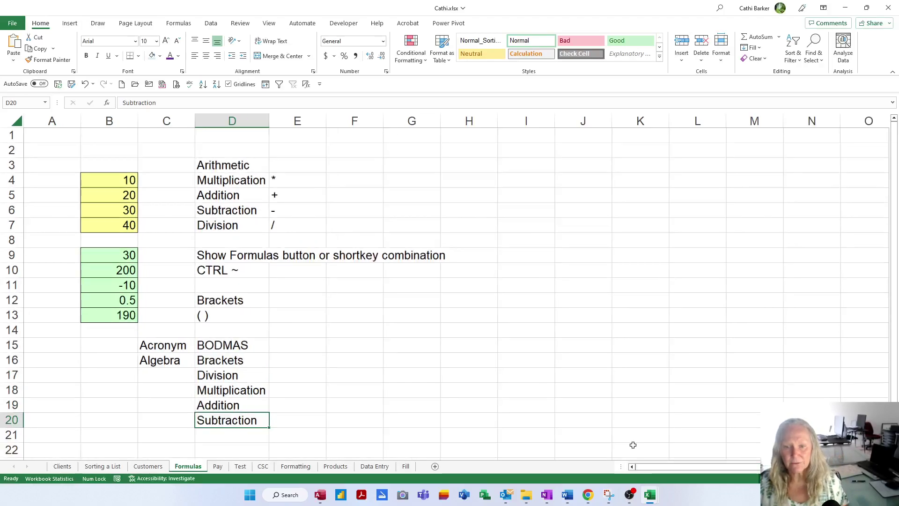
{"action": "left_click", "coordinate": [315, 364]}
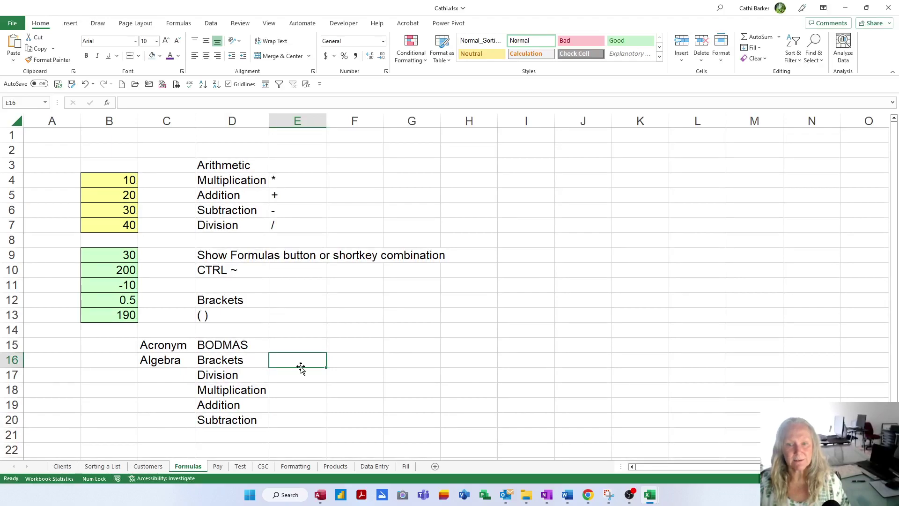
{"action": "left_click_drag", "start_coordinate": [176, 354], "coordinate": [301, 368]}
{"action": "left_click", "coordinate": [174, 347]}
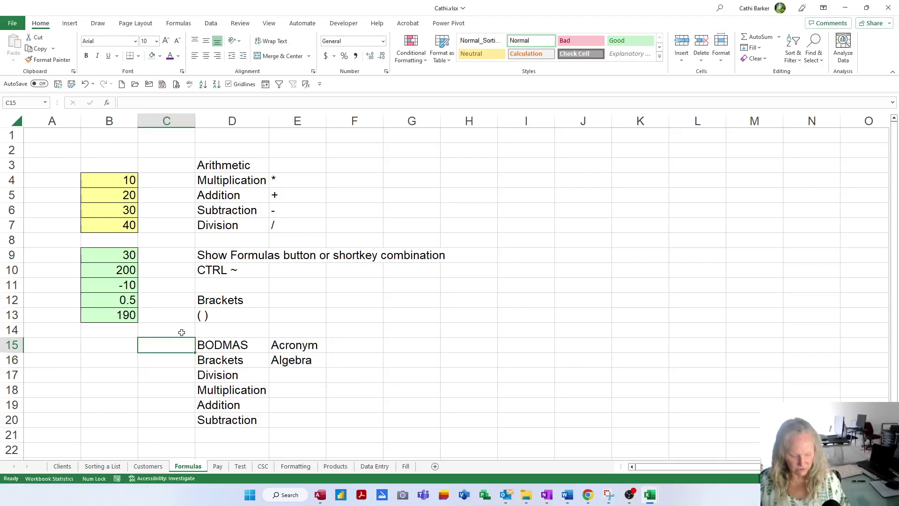
- Enter 1 and 2 in C16:C17 beside Brackets and Division
{"action": "type", "text": "1"}
{"action": "key", "text": "Return"}
{"action": "key", "text": "Up"}
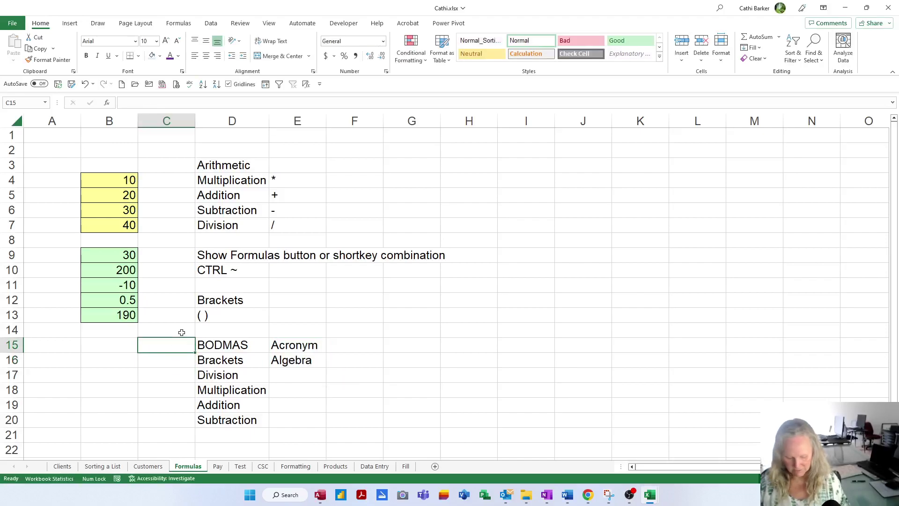
{"action": "key", "text": "Down"}
{"action": "key", "text": "Right"}
{"action": "key", "text": "Left"}
{"action": "type", "text": "1"}
{"action": "key", "text": "Return"}
{"action": "type", "text": "23"}
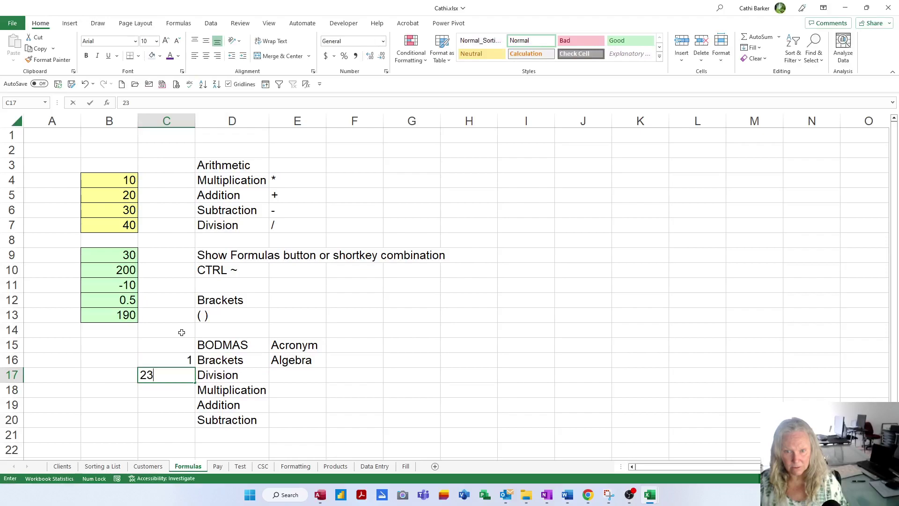
{"action": "key", "text": "BackSpace"}
{"action": "key", "text": "Up"}
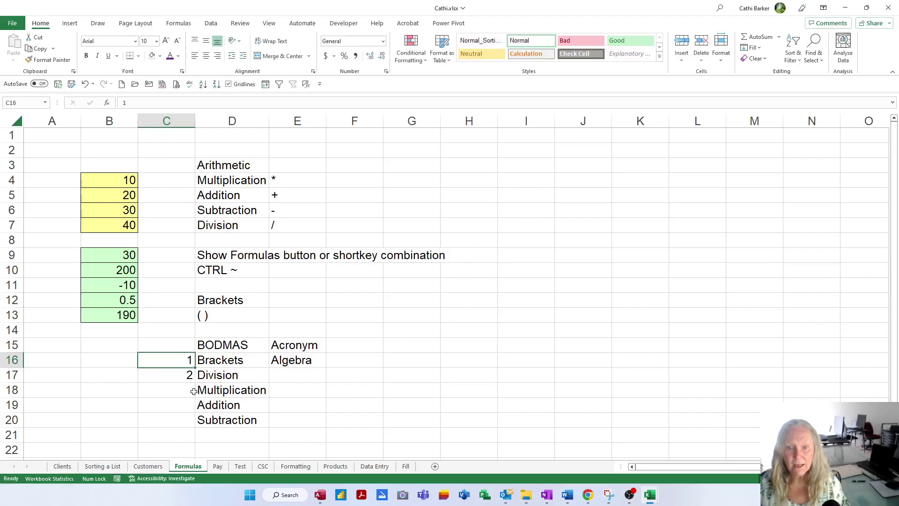
- Fill the numbering down to 5 in C20, then go to cell F17
{"action": "left_click_drag", "start_coordinate": [180, 360], "coordinate": [193, 424]}
{"action": "left_click", "coordinate": [236, 366]}
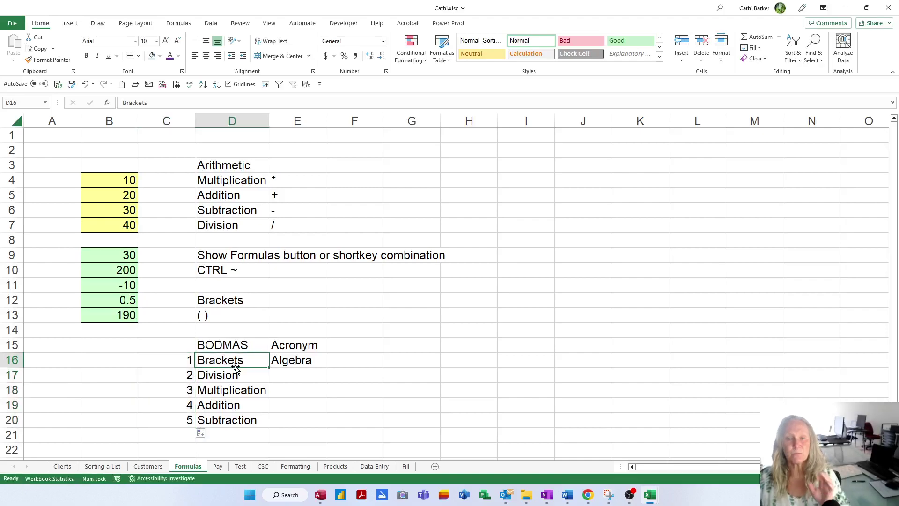
{"action": "key", "text": "Down"}
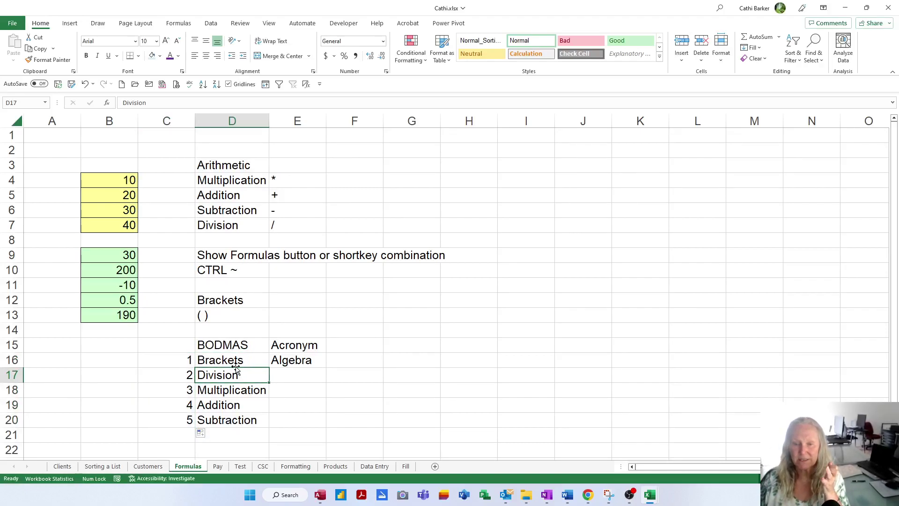
{"action": "key", "text": "Down"}
{"action": "key", "text": "Down"}
{"action": "key", "text": "Down"}
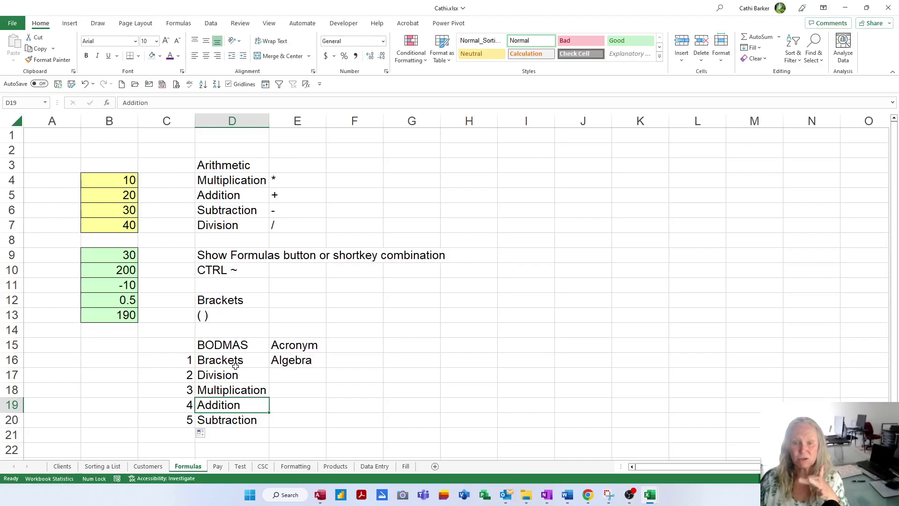
{"action": "left_click", "coordinate": [394, 344]}
{"action": "key", "text": "Down"}
{"action": "key", "text": "Down"}
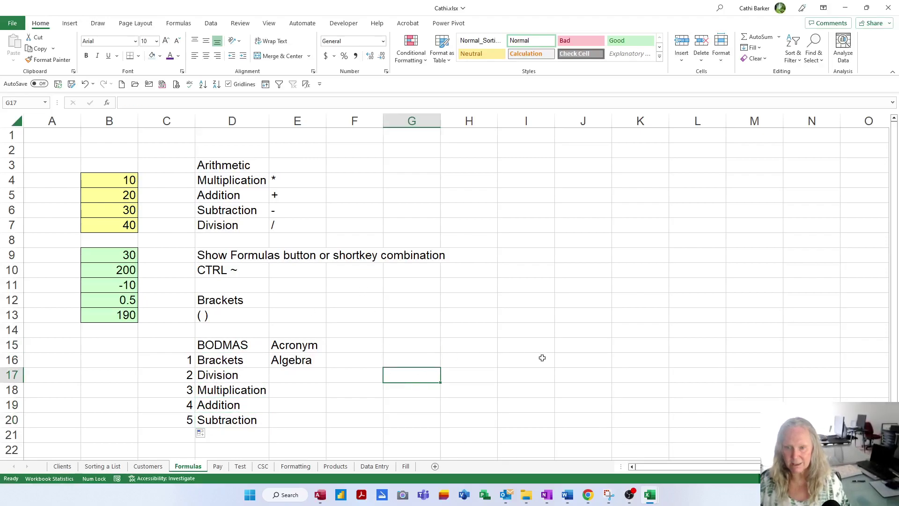
{"action": "key", "text": "Left"}
- Enter =4+4/2 in F17 so it shows 6, then start the same formula in F18
{"action": "type", "text": "=4+4/2"}
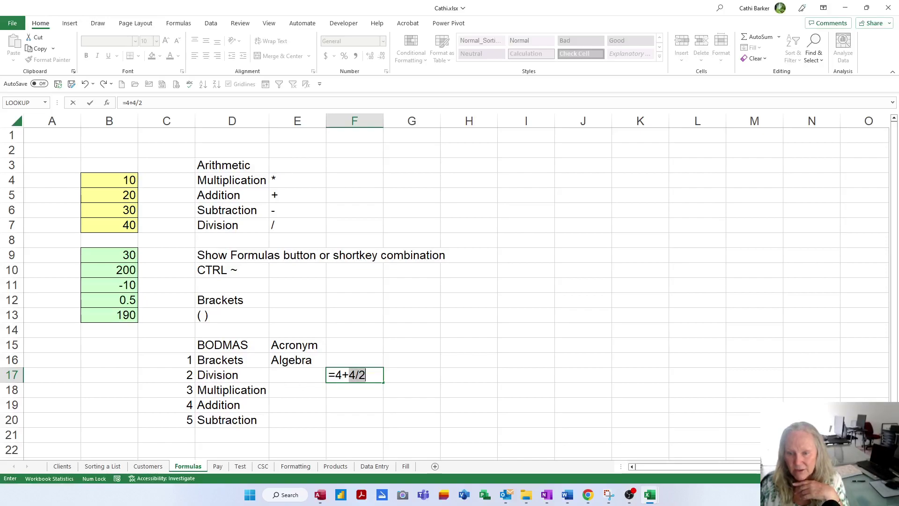
{"action": "left_click_drag", "start_coordinate": [380, 379], "coordinate": [350, 379]}
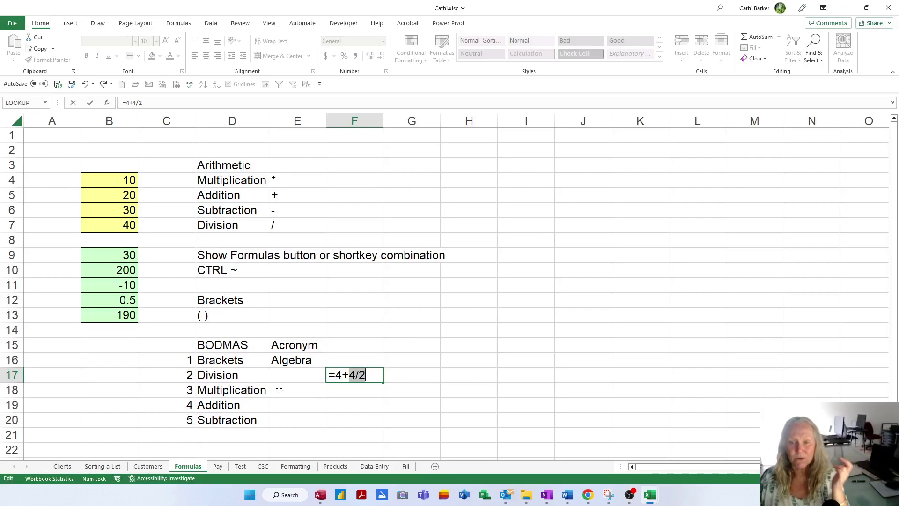
{"action": "key", "text": "Return"}
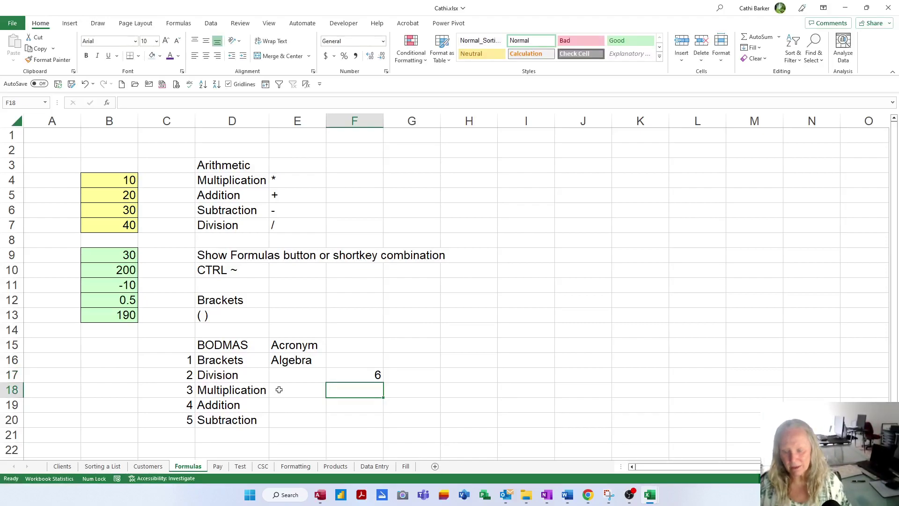
{"action": "type", "text": "=4+4/2"}
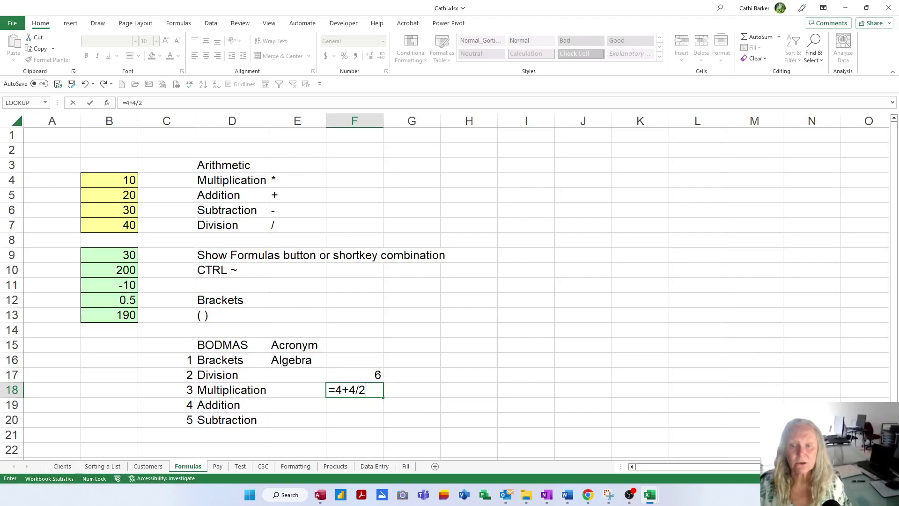
- Edit F18 to read =(4+4)/2 so it returns 4
{"action": "key", "text": "F2"}
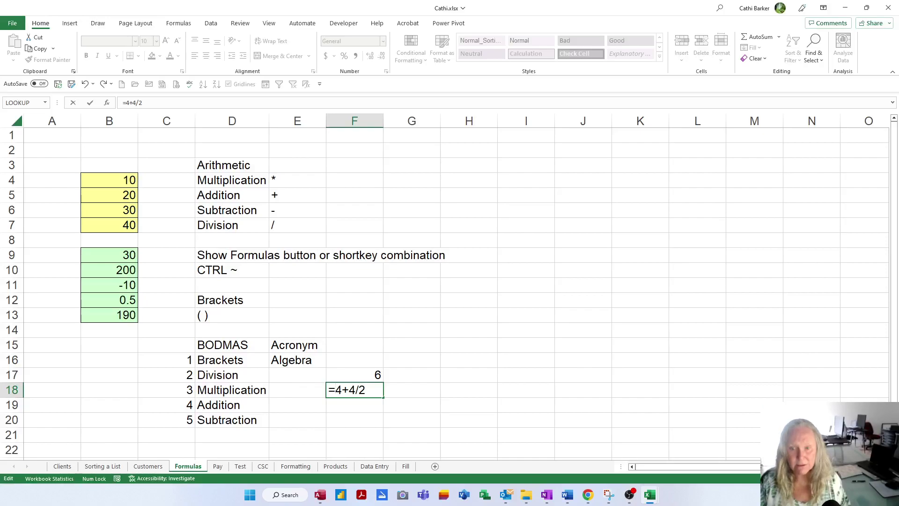
{"action": "type", "text": "(4+4"}
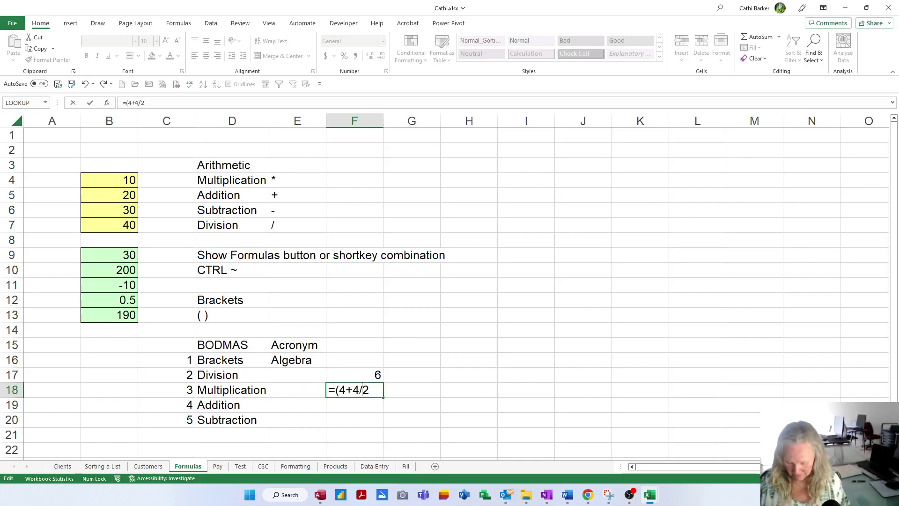
{"action": "type", "text": ")"}
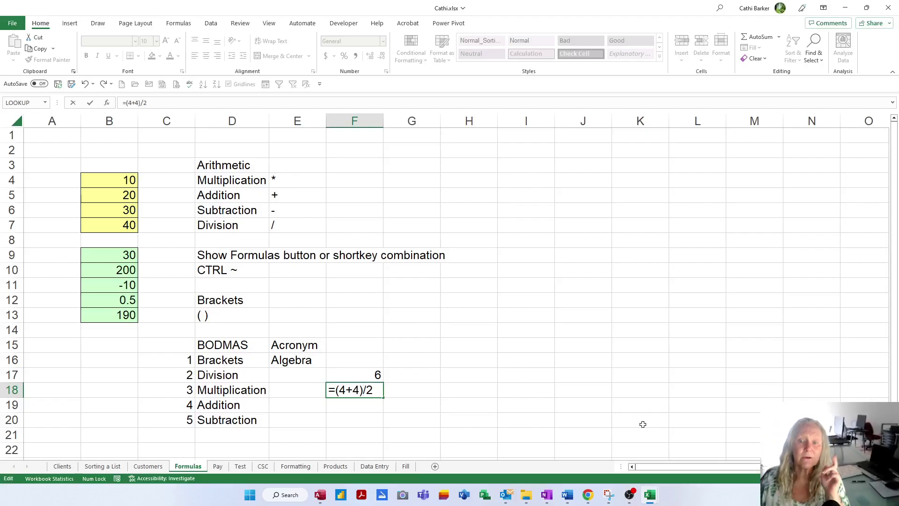
{"action": "key", "text": "Return"}
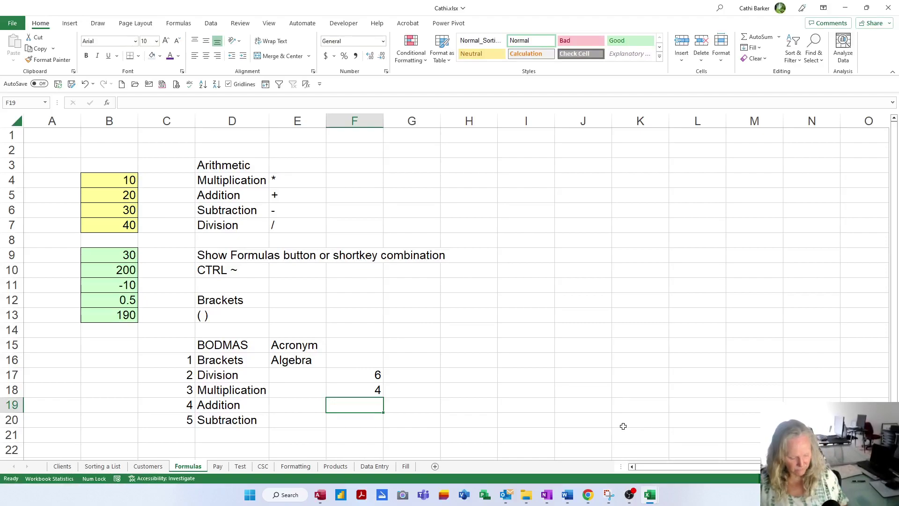
{"action": "left_click", "coordinate": [306, 84]}
{"action": "left_click", "coordinate": [679, 377]}
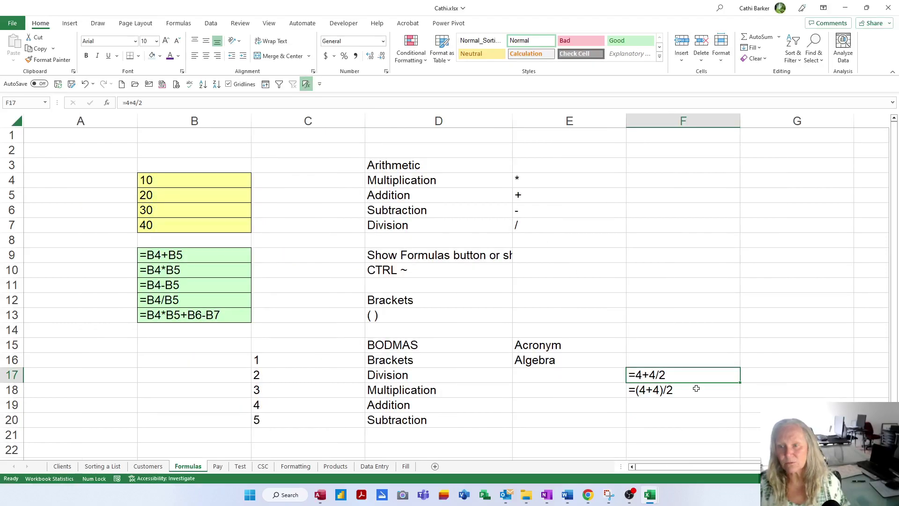
{"action": "left_click", "coordinate": [683, 393]}
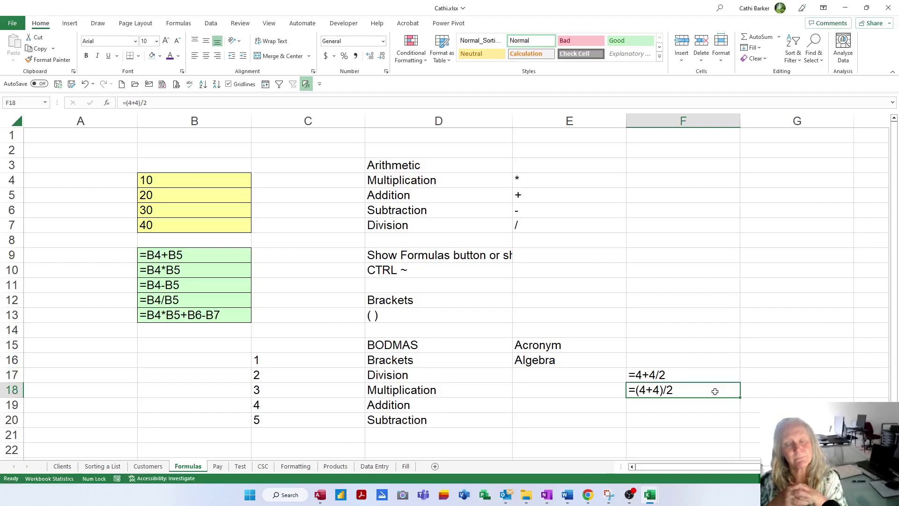
{"action": "left_click", "coordinate": [684, 372]}
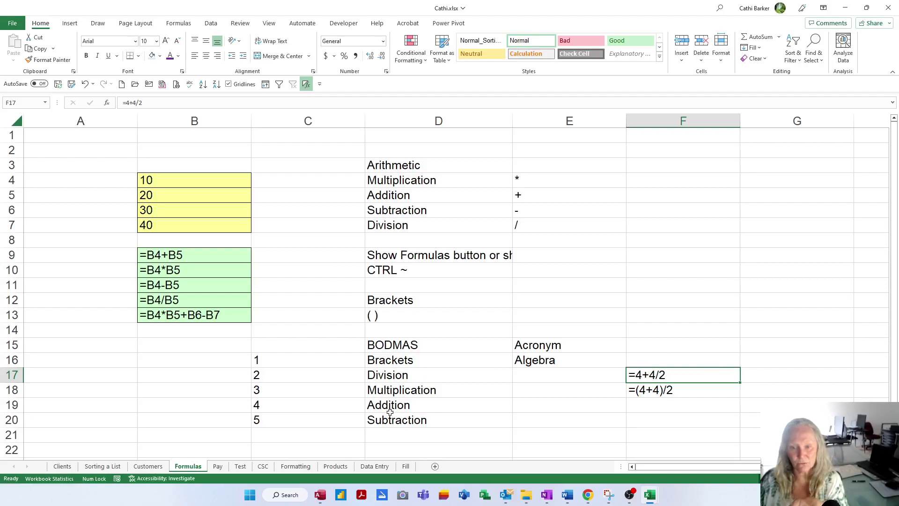
{"action": "left_click", "coordinate": [671, 392]}
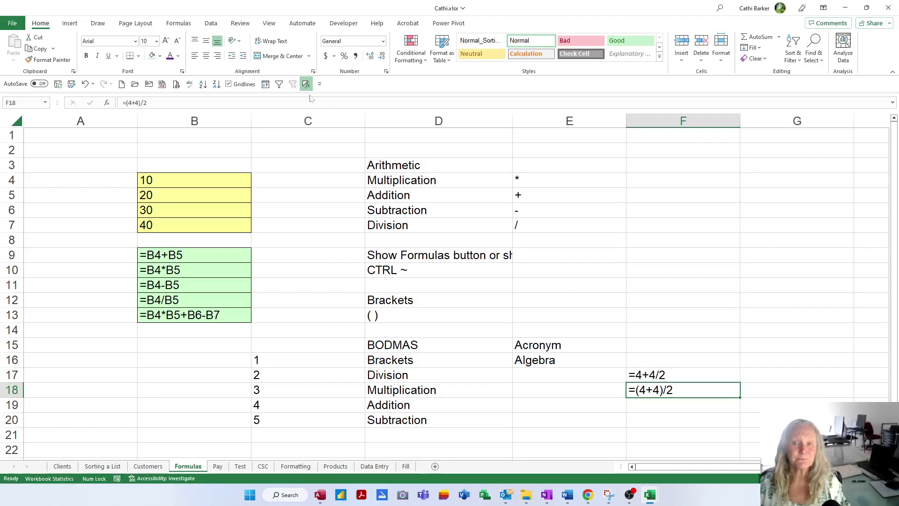
{"action": "left_click", "coordinate": [305, 84]}
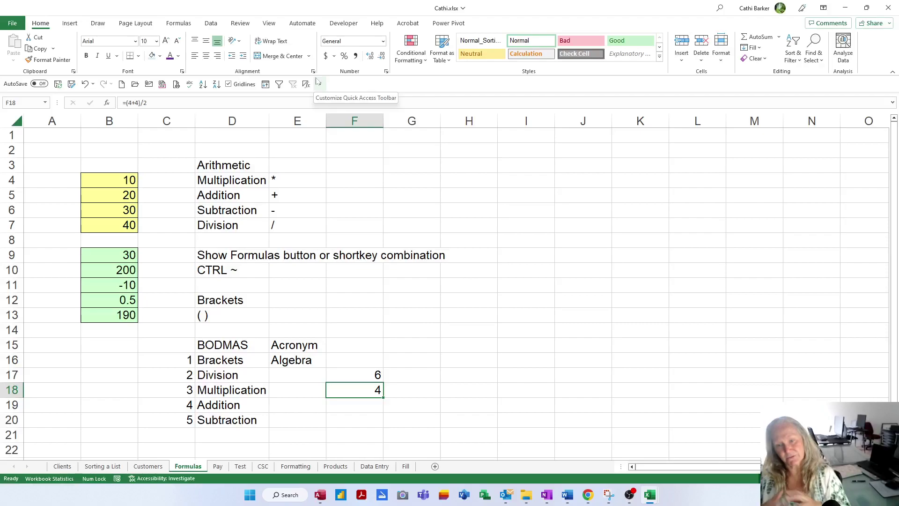
{"action": "key", "text": "Up"}
{"action": "key", "text": "Up"}
{"action": "key", "text": "Up"}
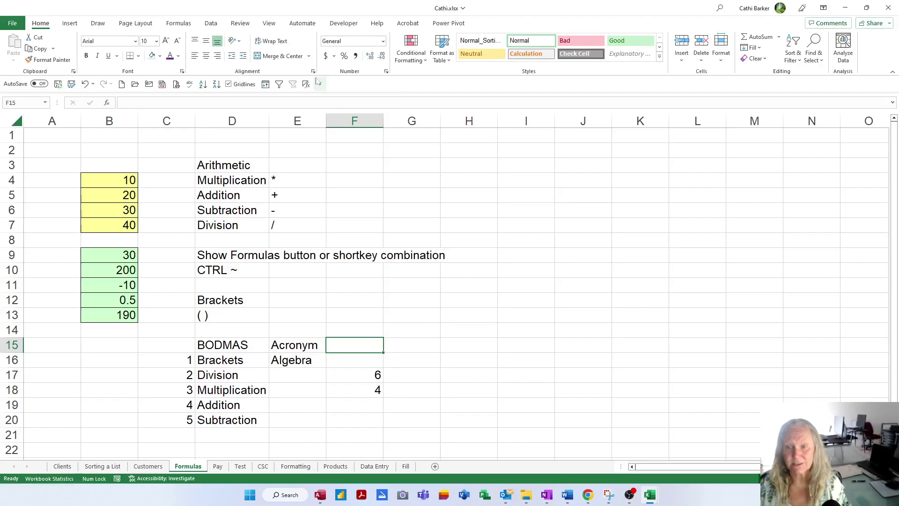
{"action": "key", "text": "Right"}
{"action": "key", "text": "Right"}
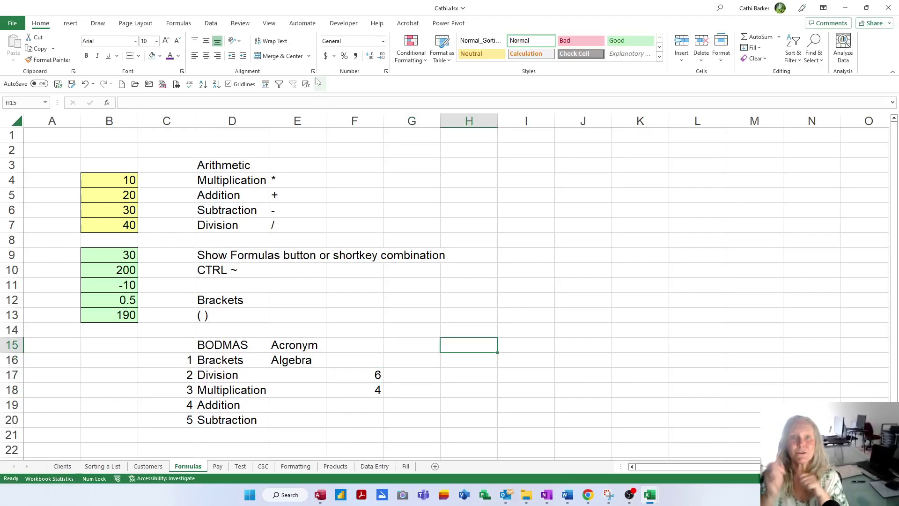